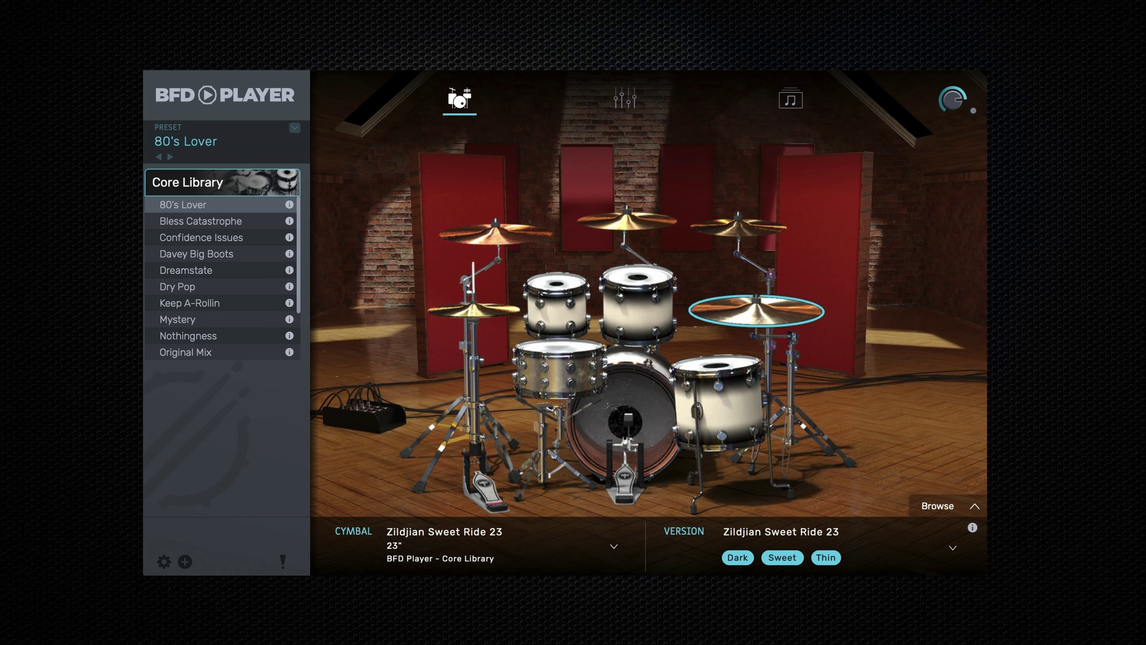
Audition the high tom, mid tom and floor tom on the drum kit
click(558, 307)
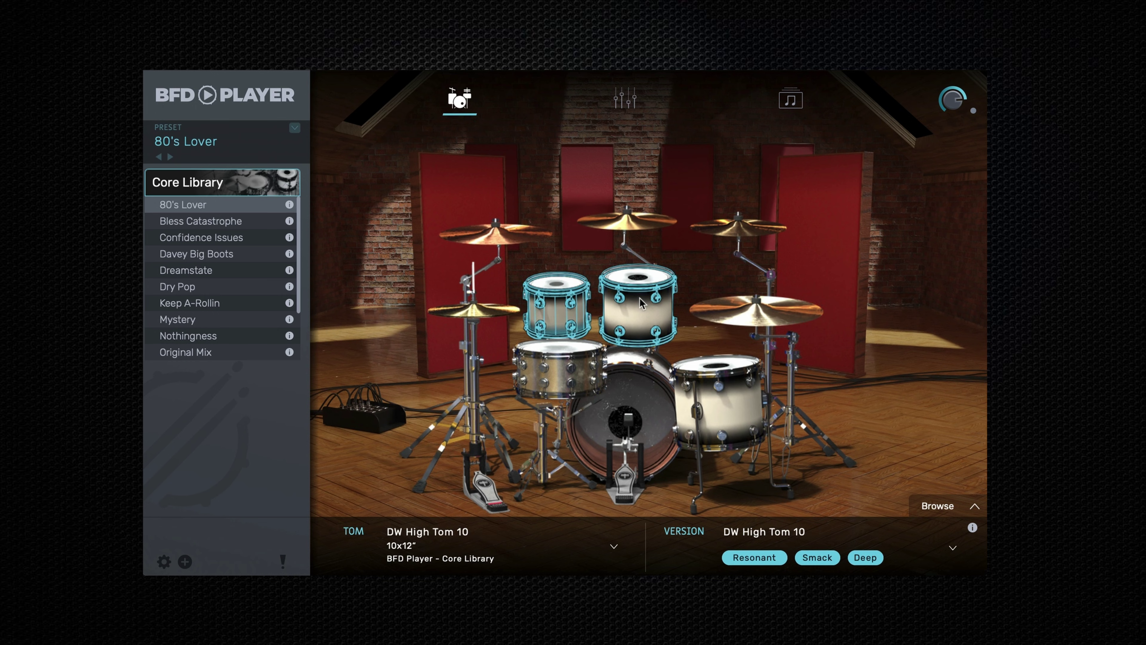
click(631, 302)
click(719, 391)
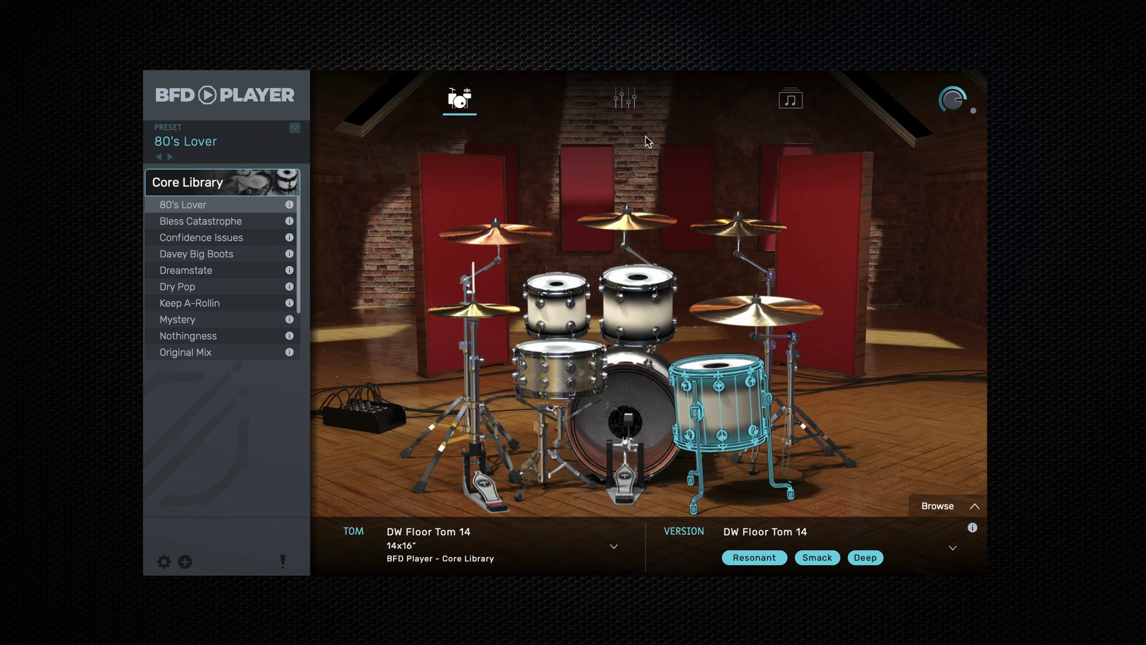
Look over the mixer and grooves pages, playing the groove "80's Lover - Bridge 01" and trying the master volume
click(633, 102)
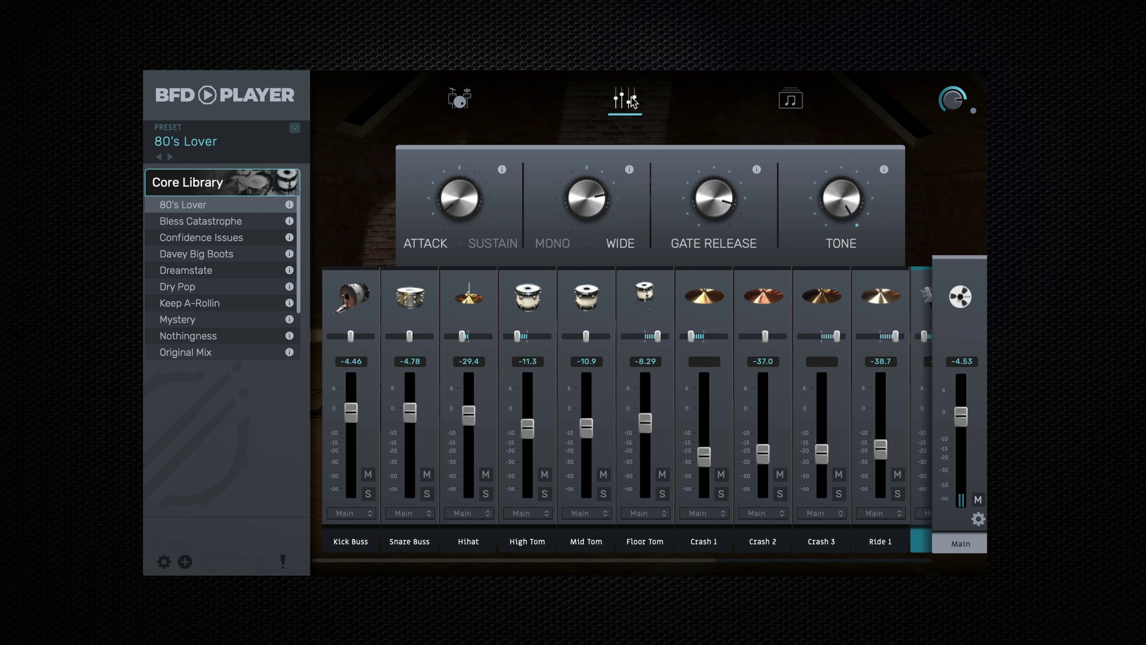
click(783, 100)
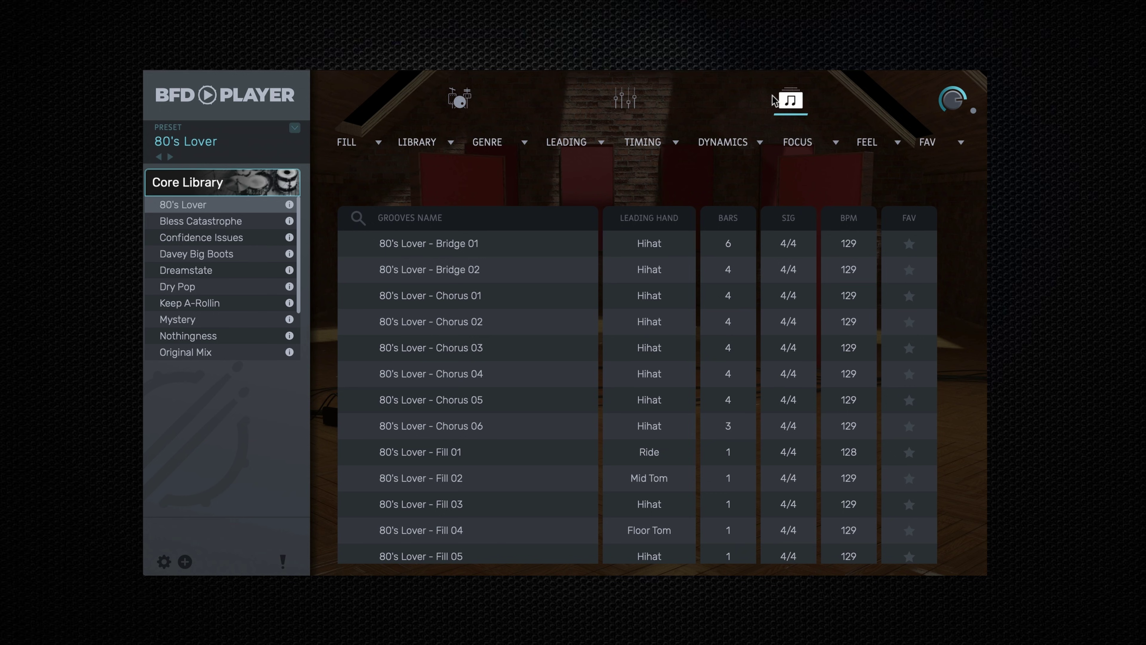
mouse_move(356, 246)
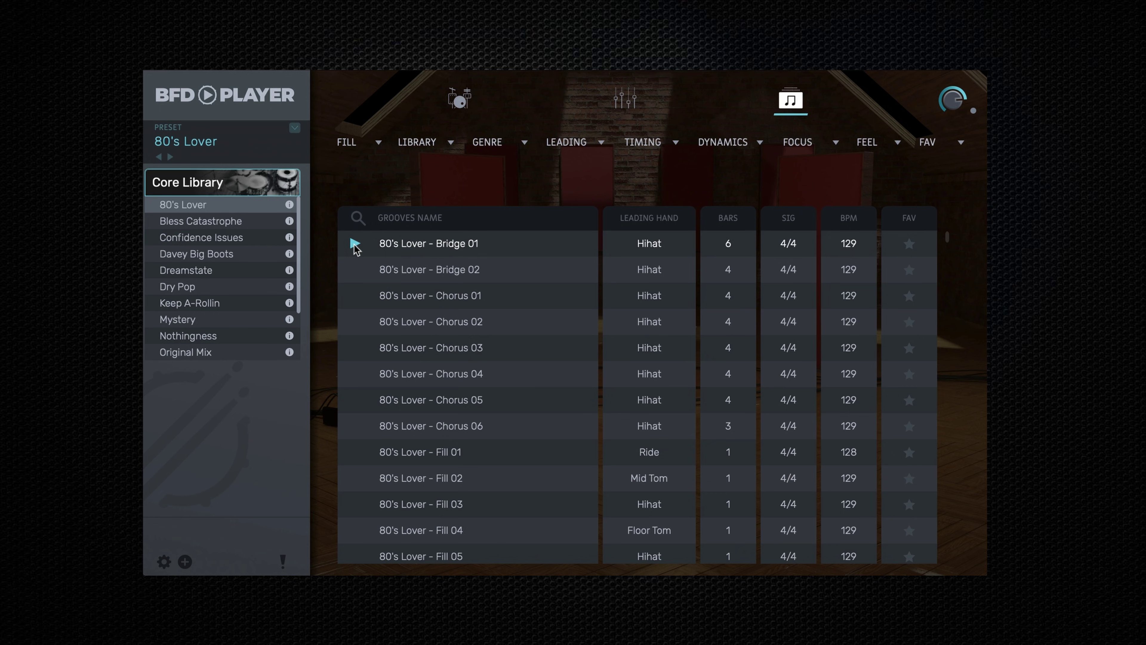
click(355, 244)
mouse_move(956, 107)
drag(956, 107, 958, 103)
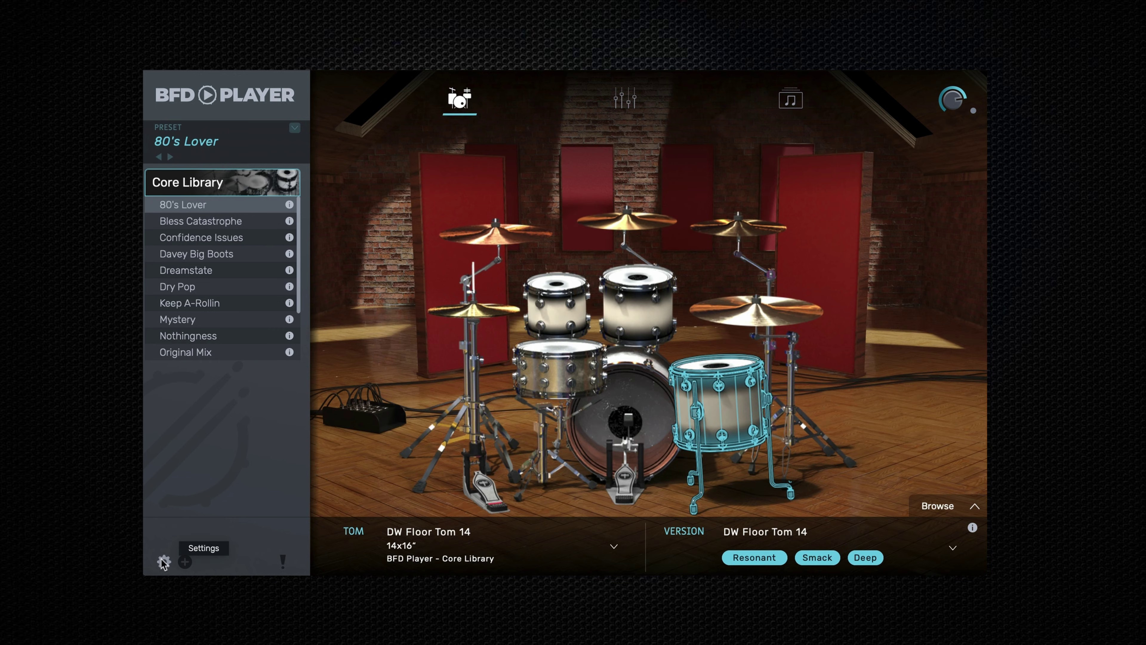
Examine the audio and MIDI settings and the offer of BFD Player expansion packs
click(164, 561)
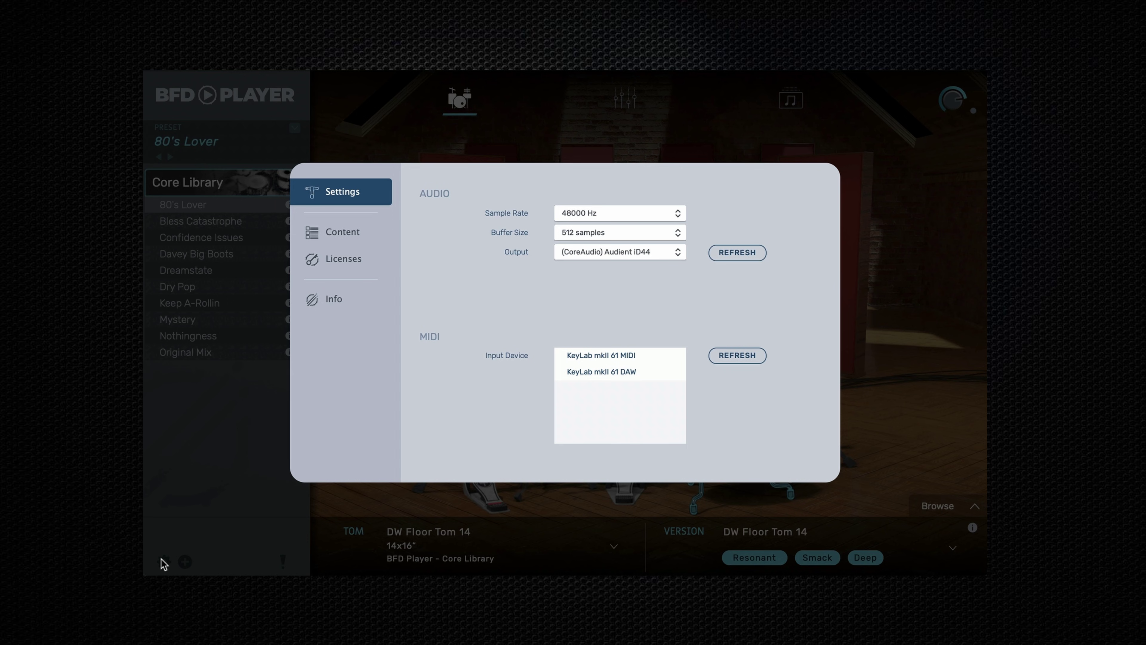
click(162, 561)
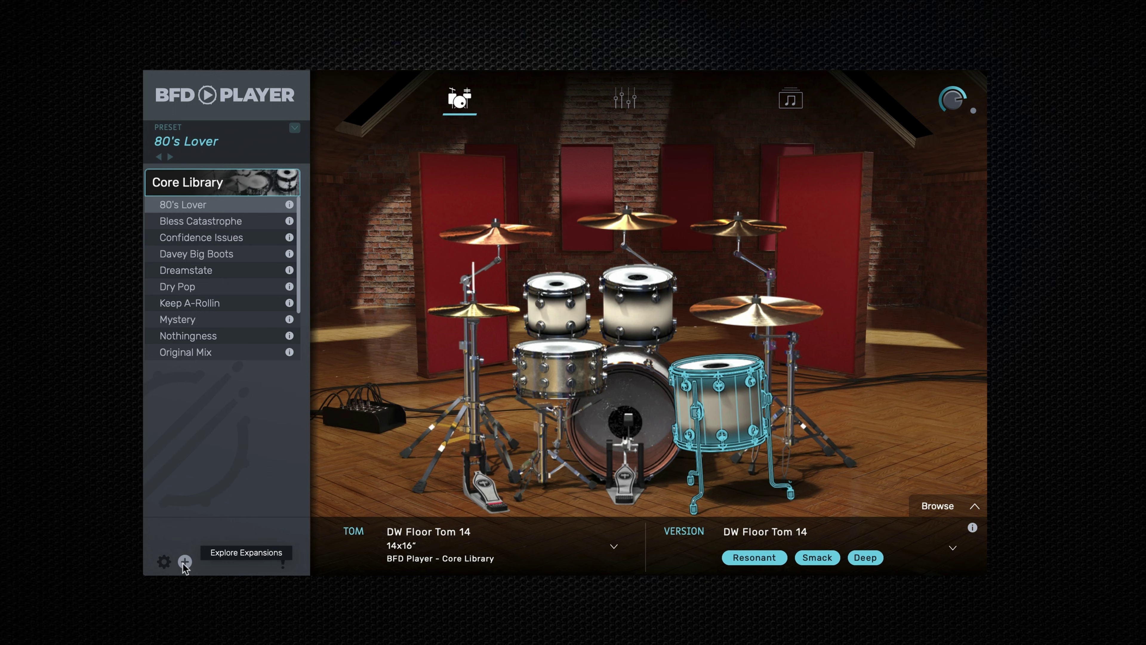
click(184, 562)
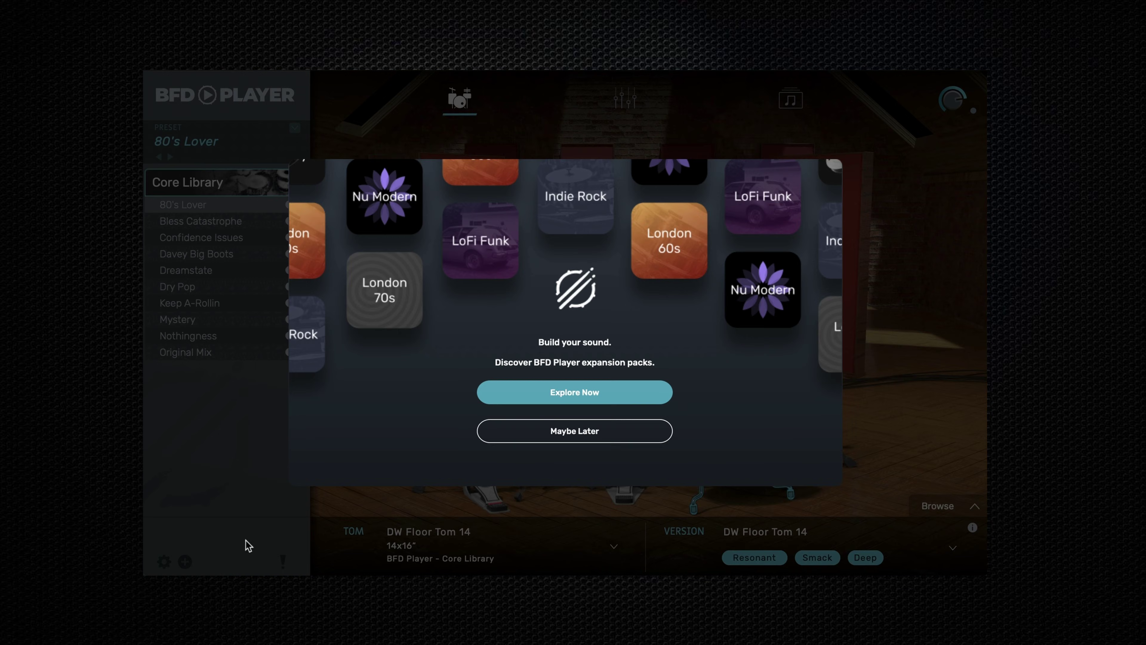
click(556, 396)
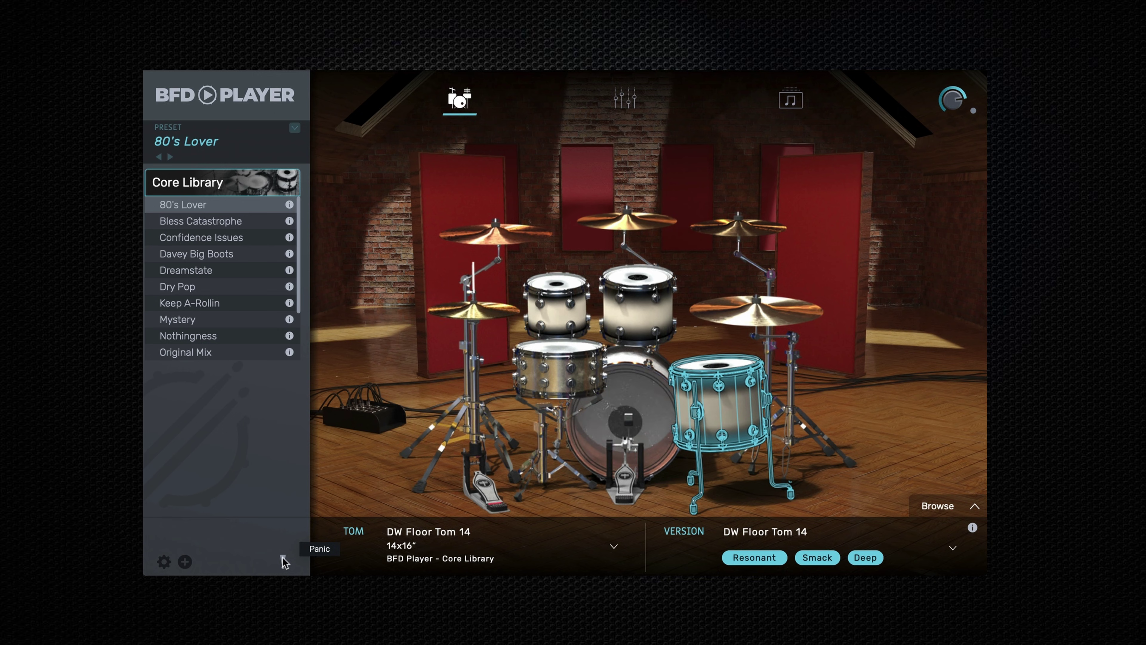
Collapse the Core Library preset list and switch between the mixer and drum kit views, ending on the mixer
click(625, 98)
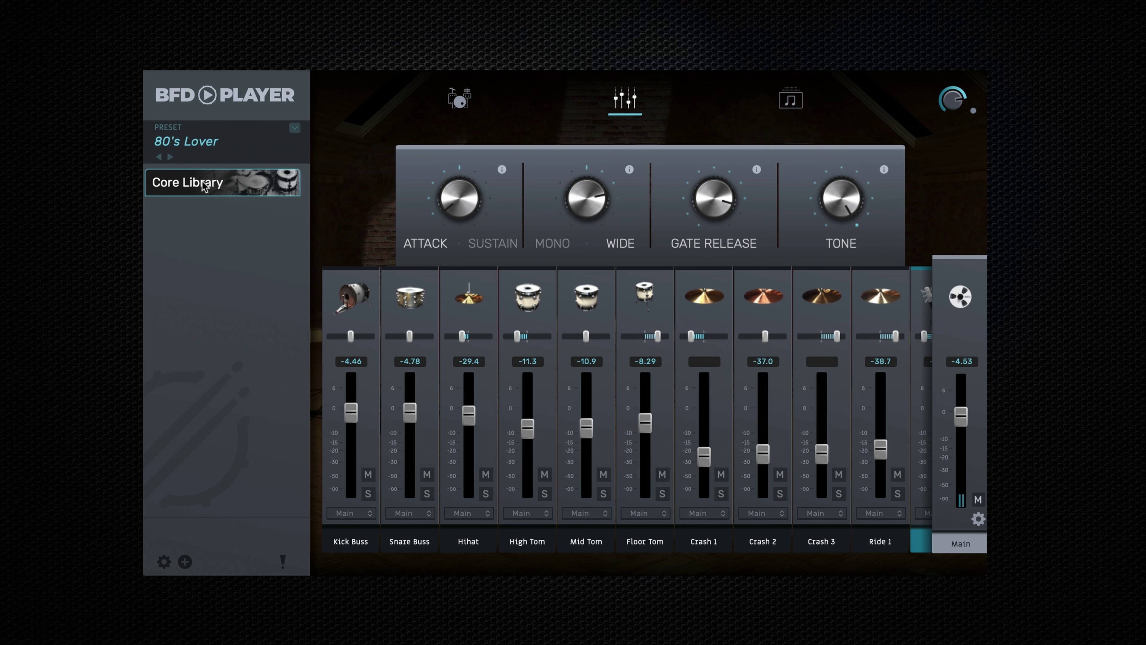
click(458, 101)
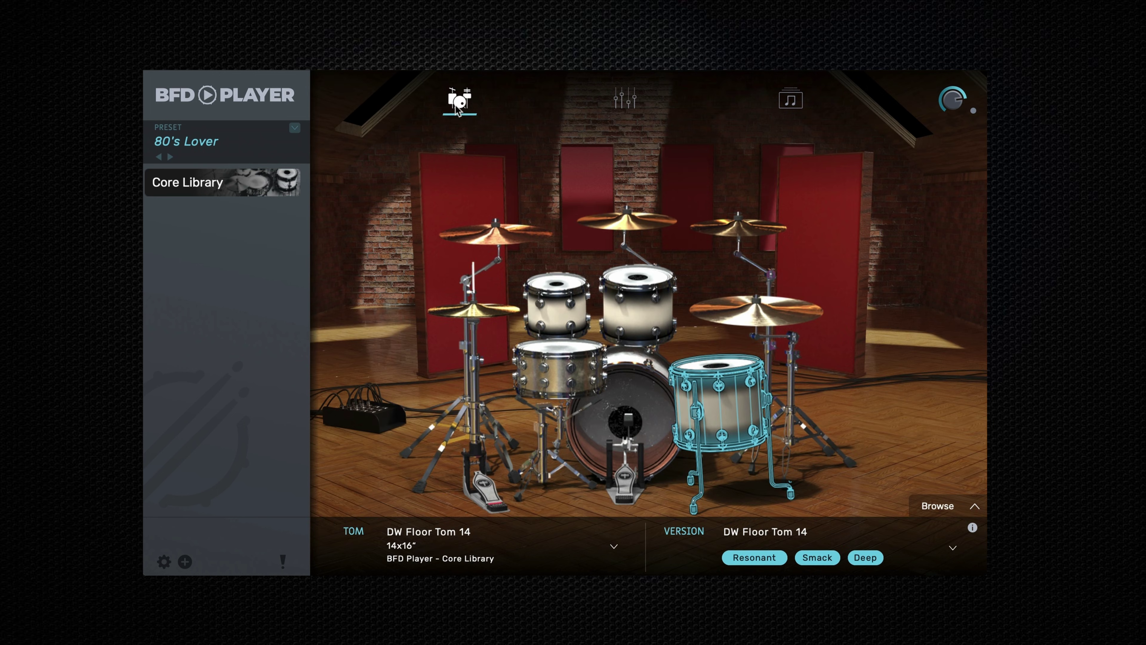
click(634, 100)
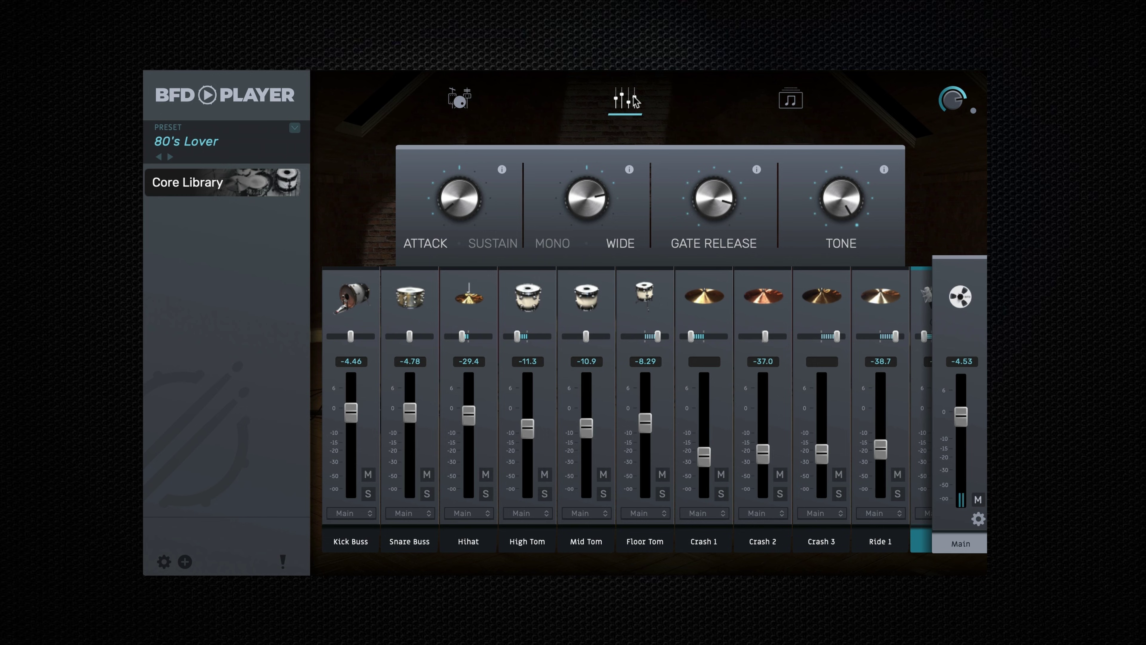
Expand the Core Library and preview its presets, including 80's Lover, Confidence Issues and Mystery
click(266, 183)
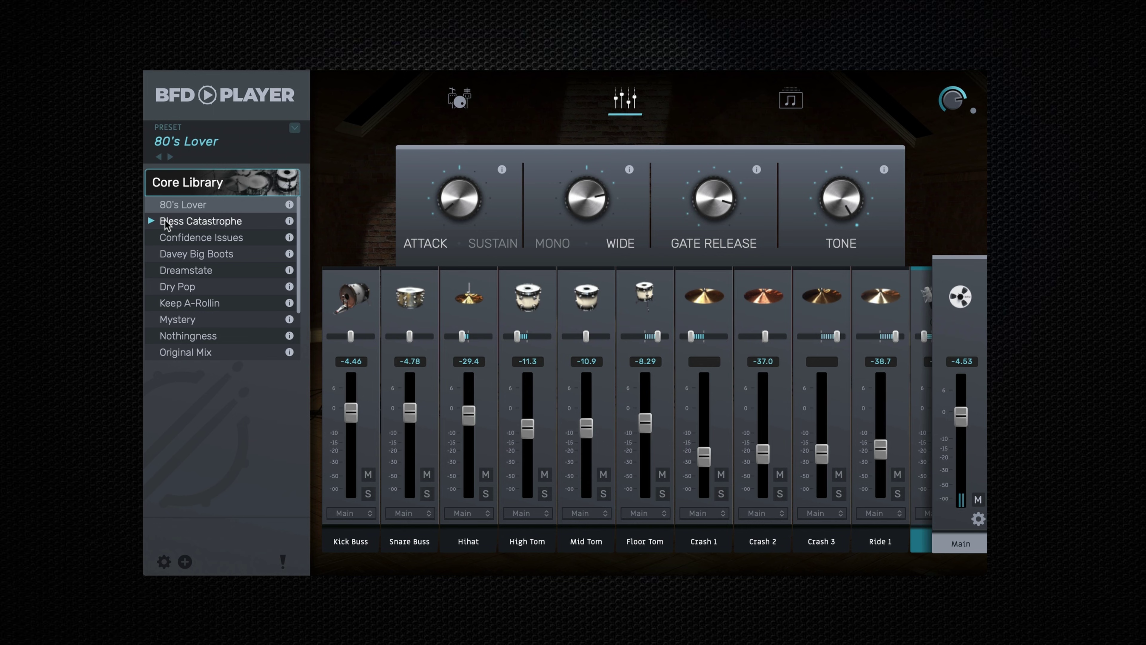
click(151, 206)
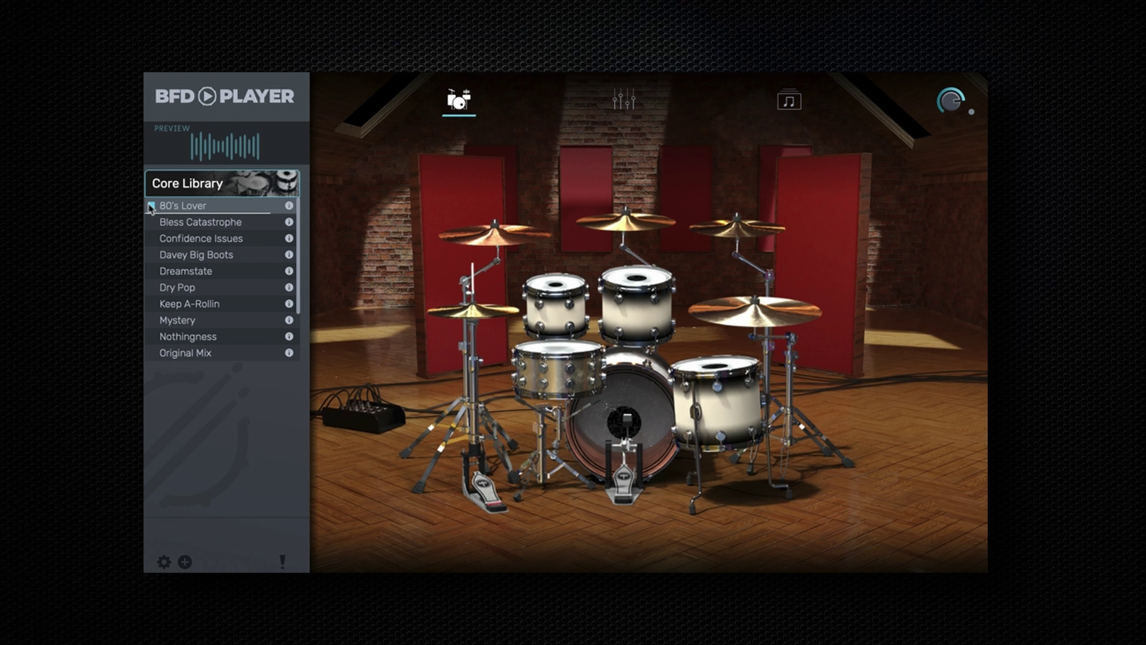
click(151, 239)
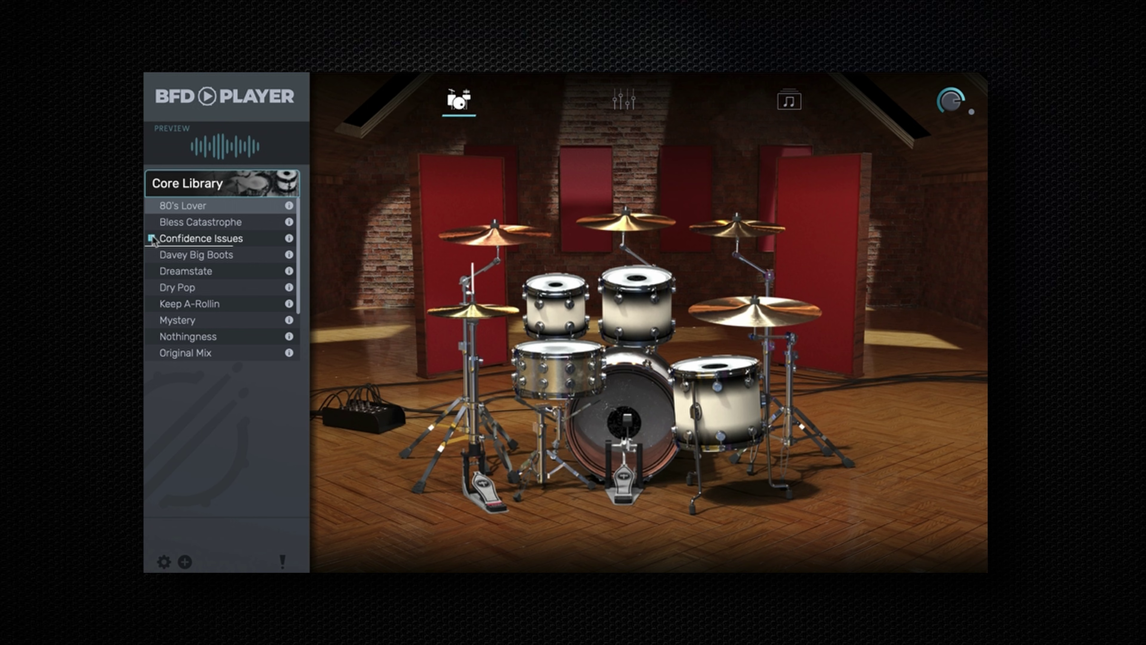
click(151, 320)
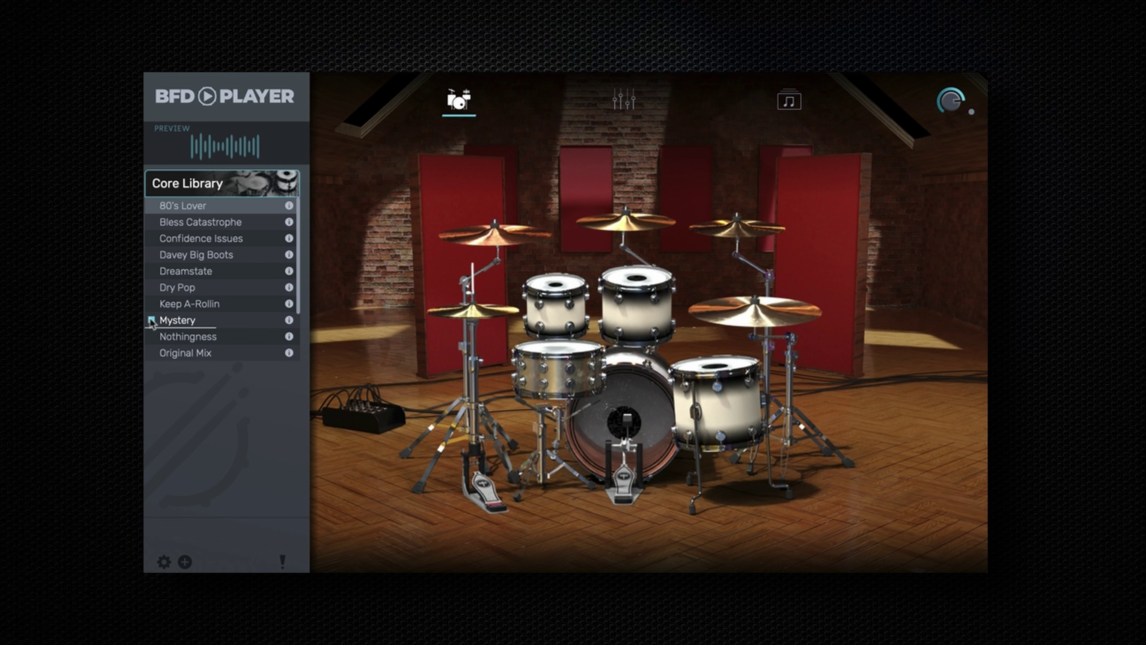
double_click(152, 205)
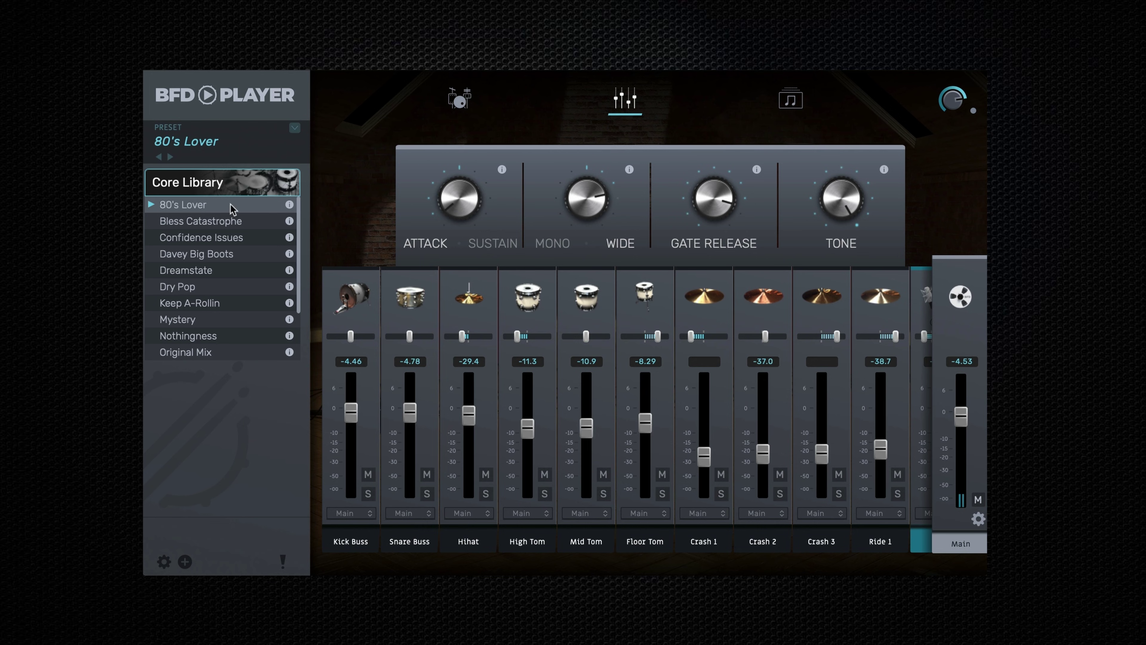
Read the description of 80's Lover, load that preset and step forward through the presets to Dreamstate
mouse_move(292, 204)
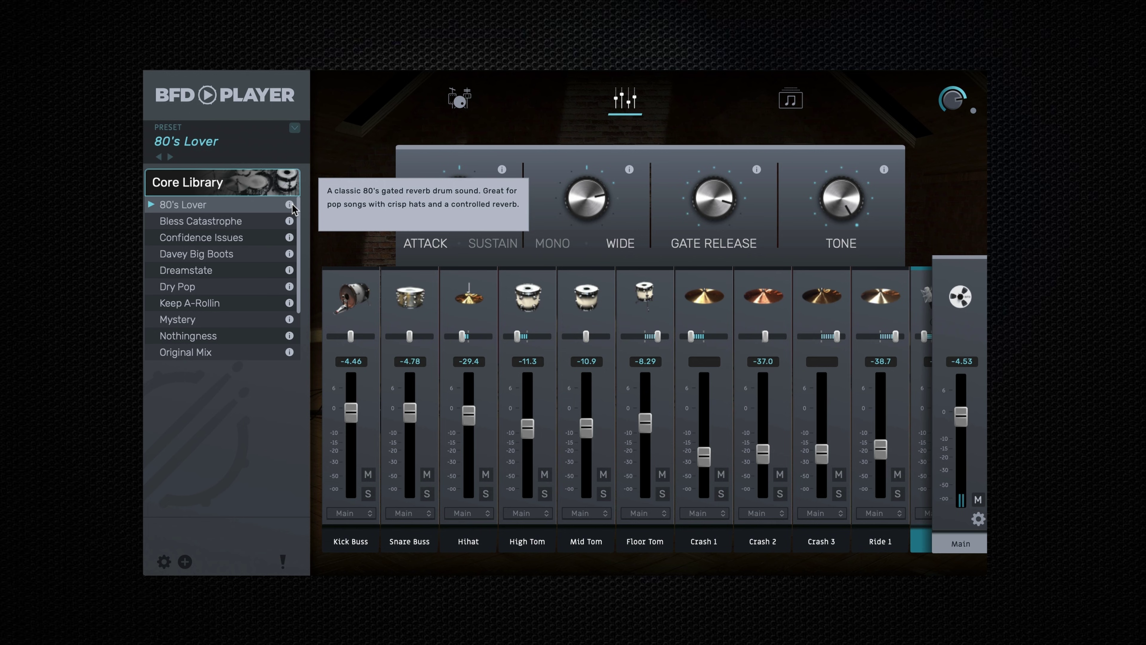
double_click(254, 206)
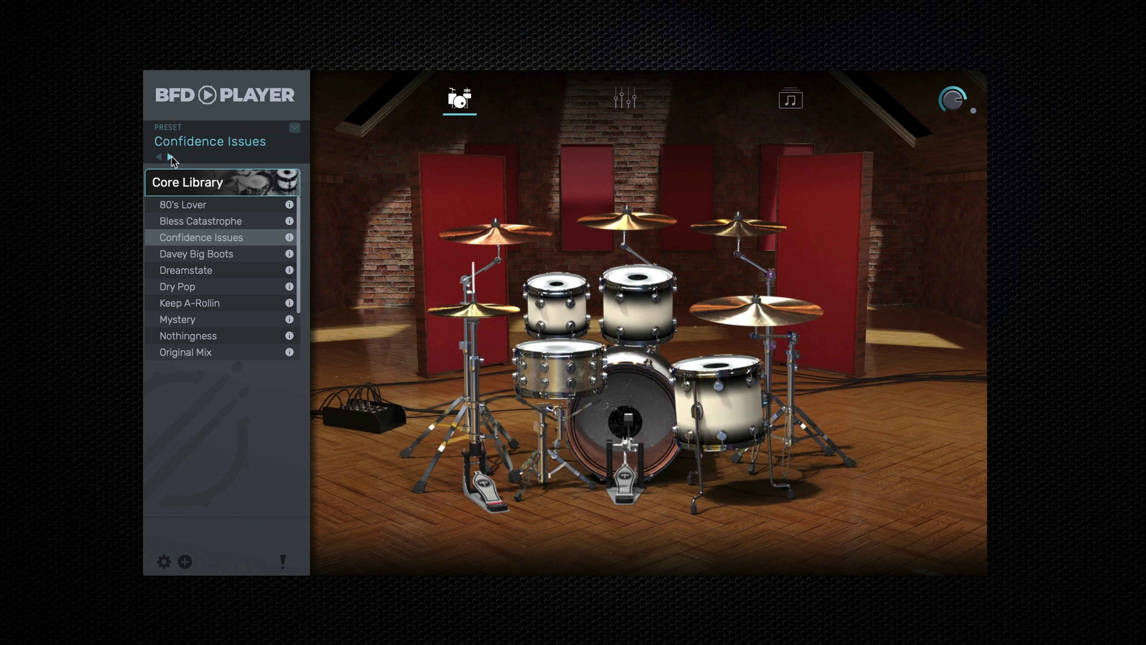
click(172, 157)
click(172, 157)
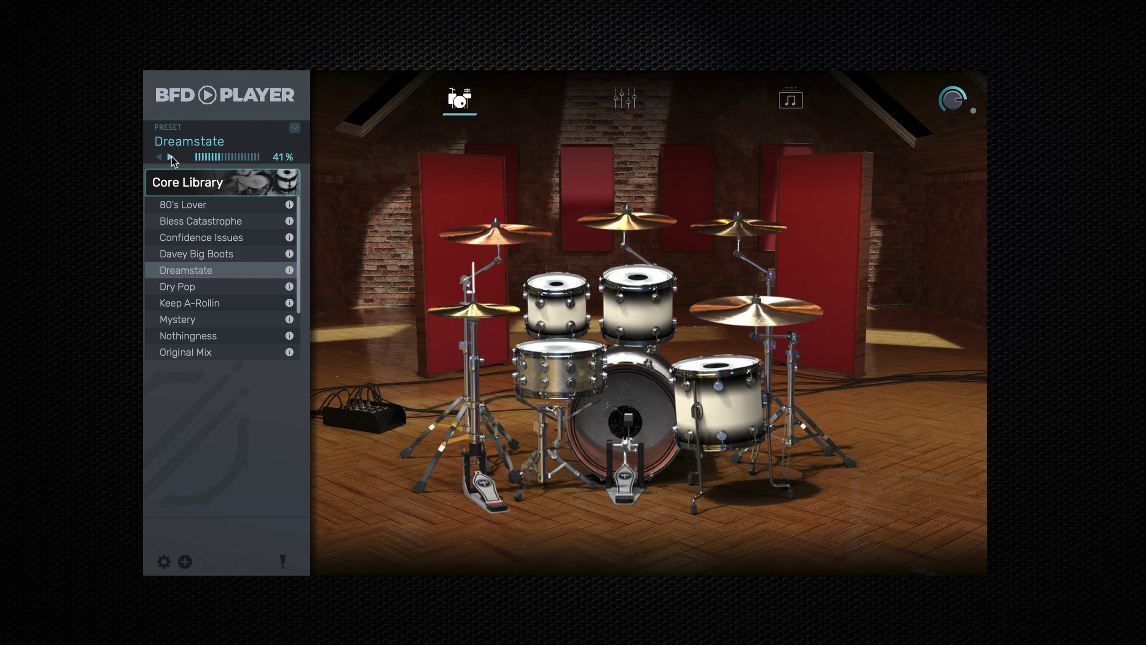
Examine the engine's keymap, profile and perspective options and the interface scale choices without changing them
click(295, 129)
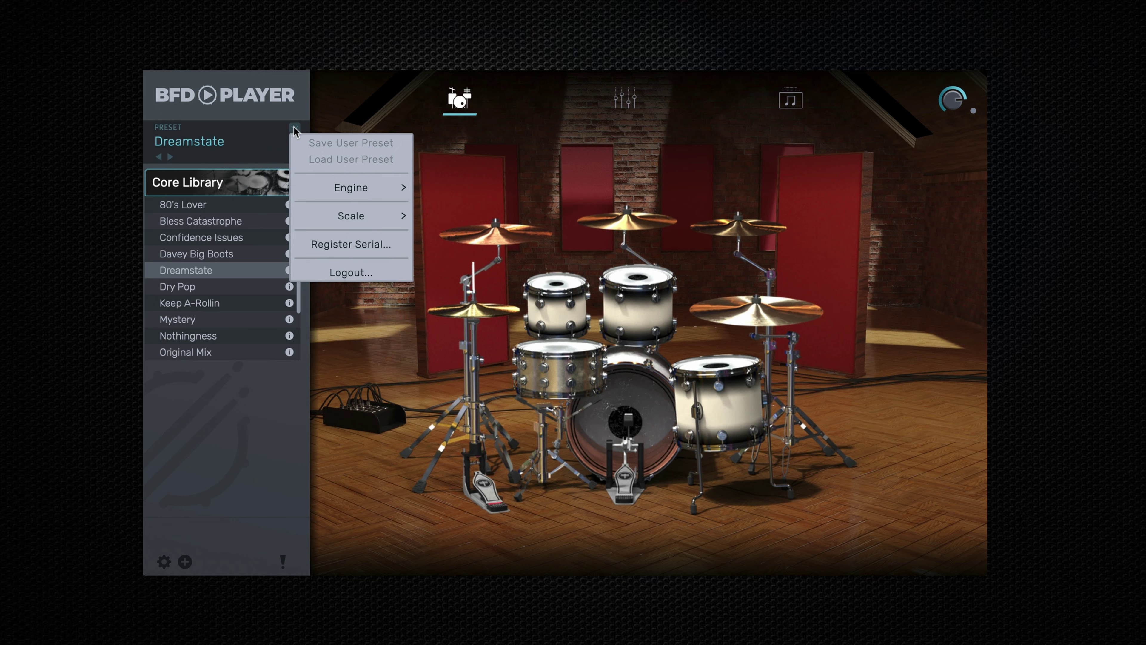
mouse_move(333, 188)
mouse_move(511, 183)
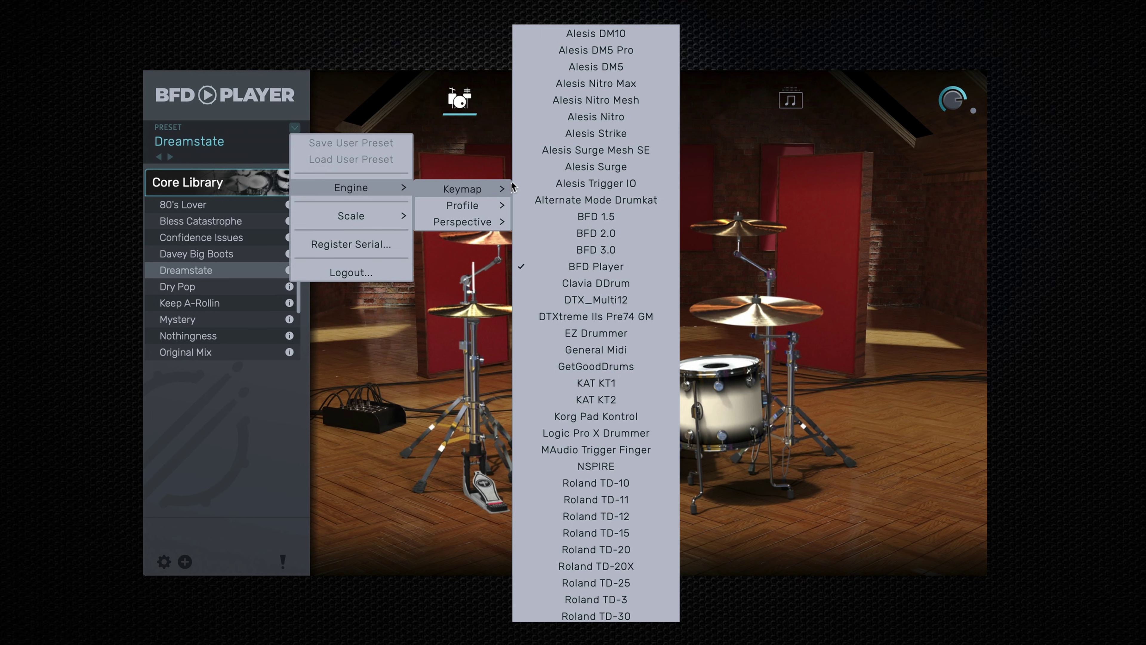
mouse_move(504, 204)
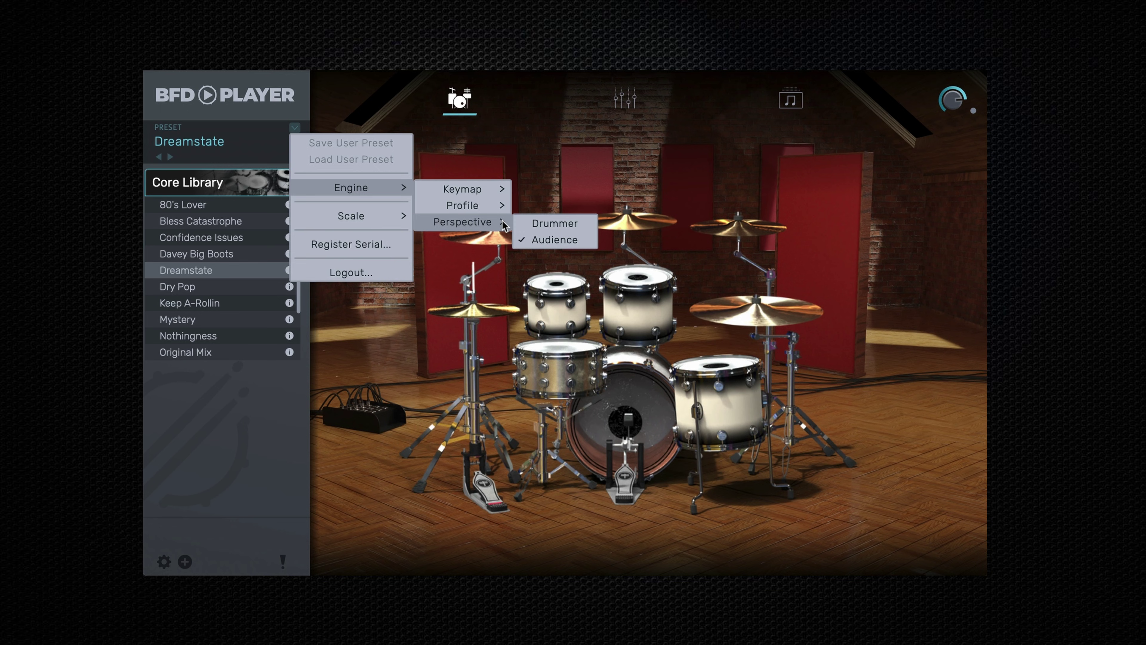
mouse_move(379, 221)
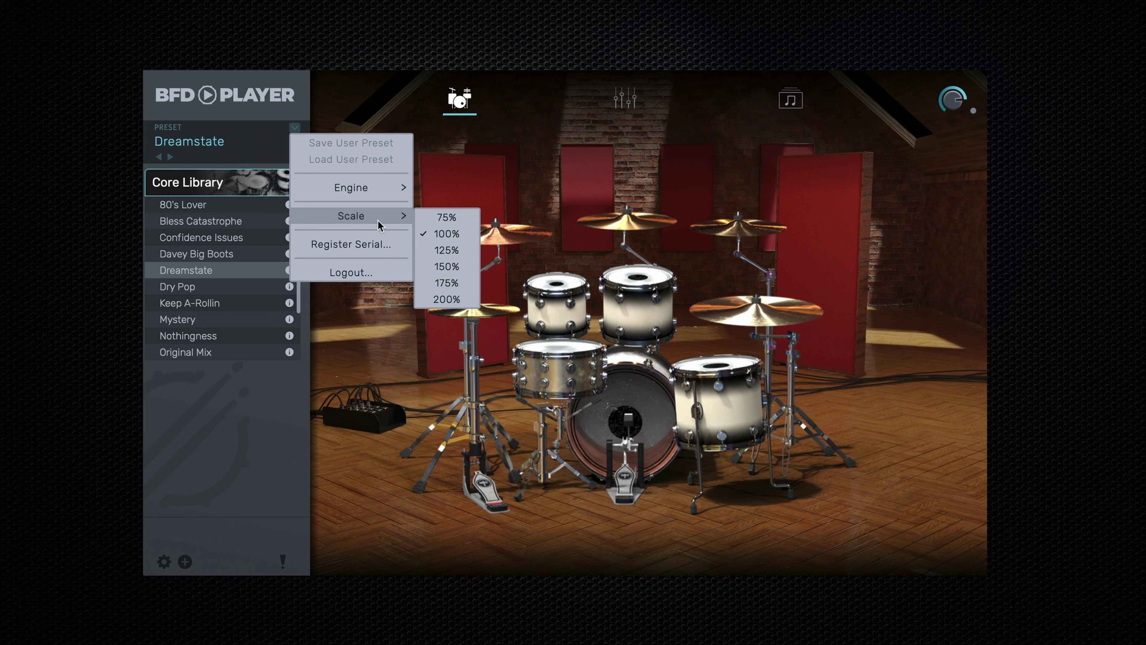
key(Escape)
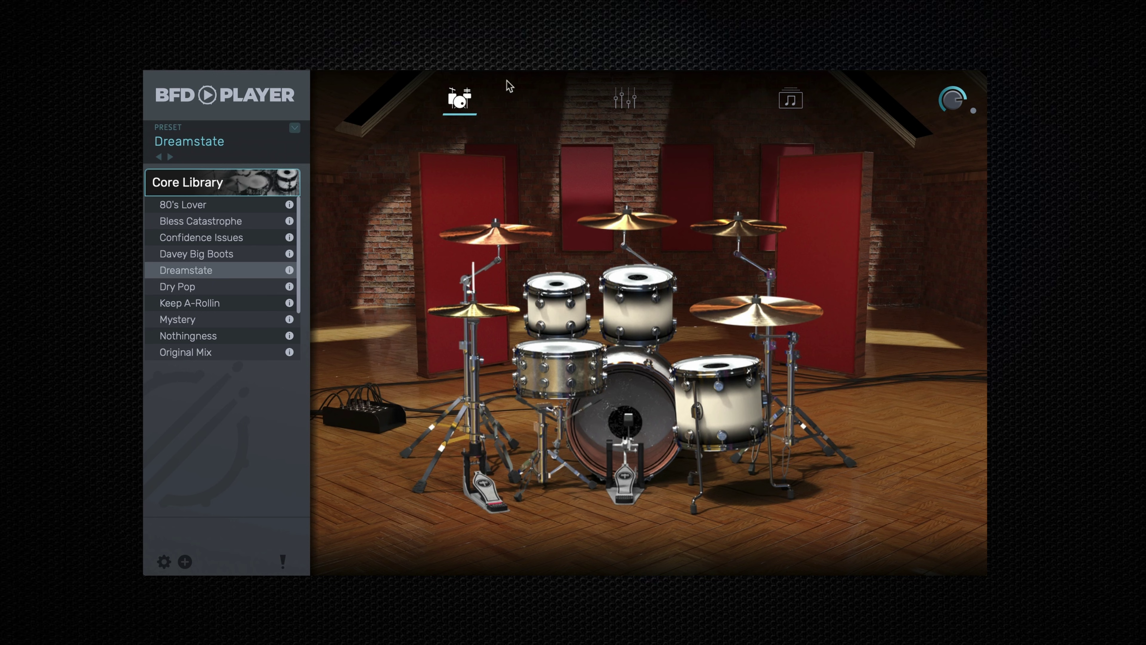
Audition several drums and cymbals of the Dreamstate kit, ending with the Zildjian EFX Crash 18 selected
click(556, 289)
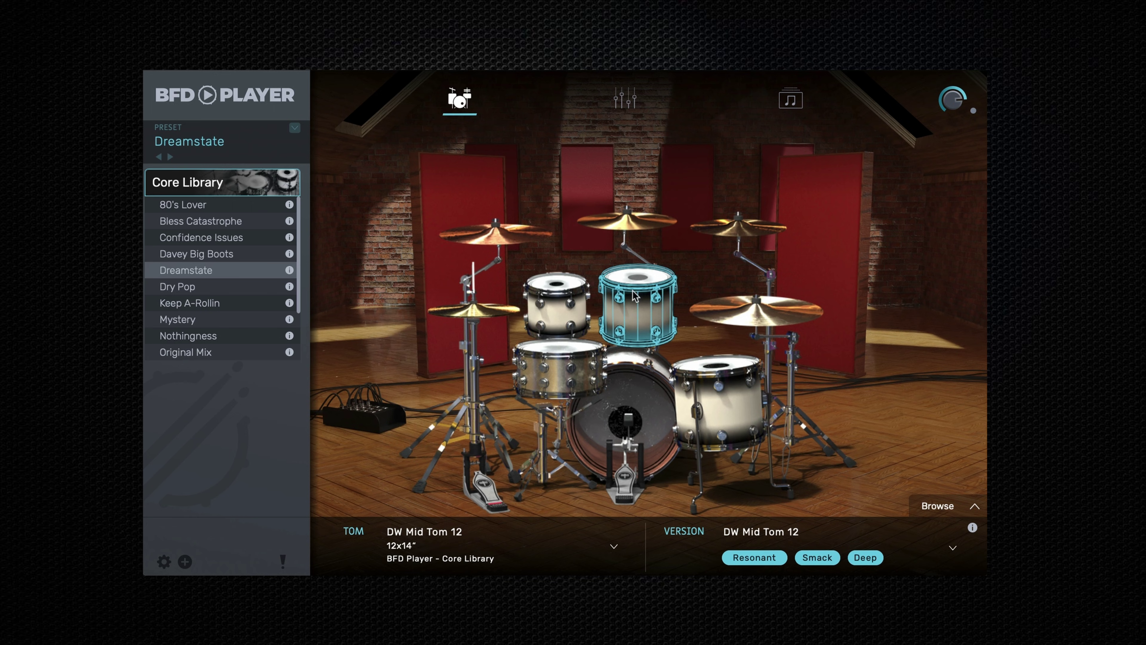
click(721, 235)
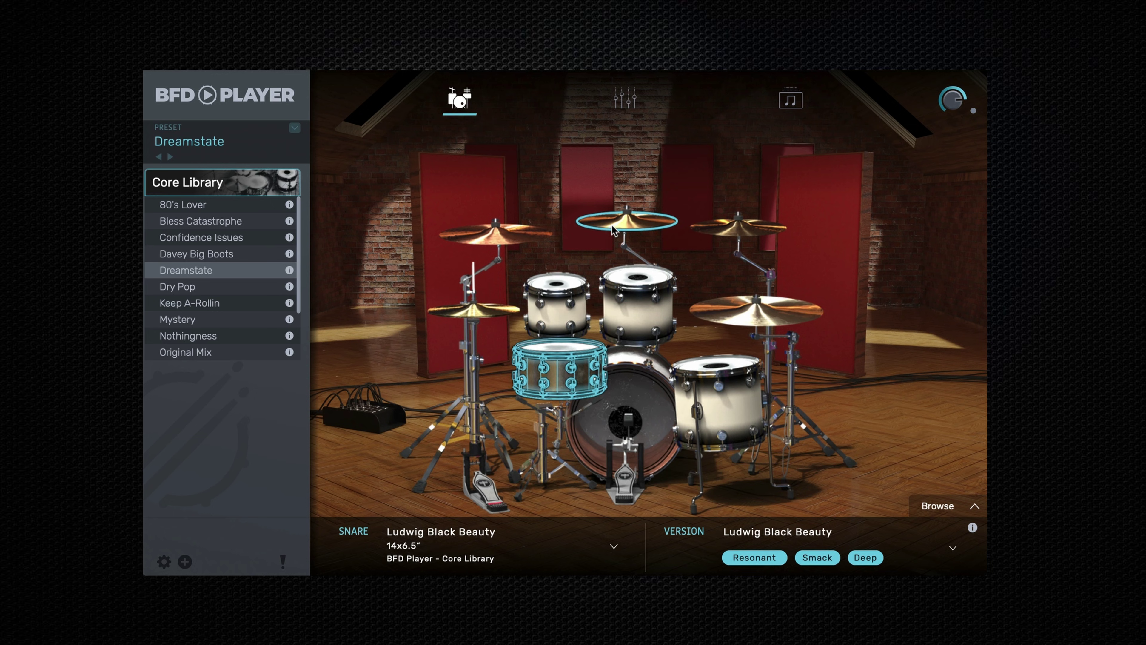
click(612, 228)
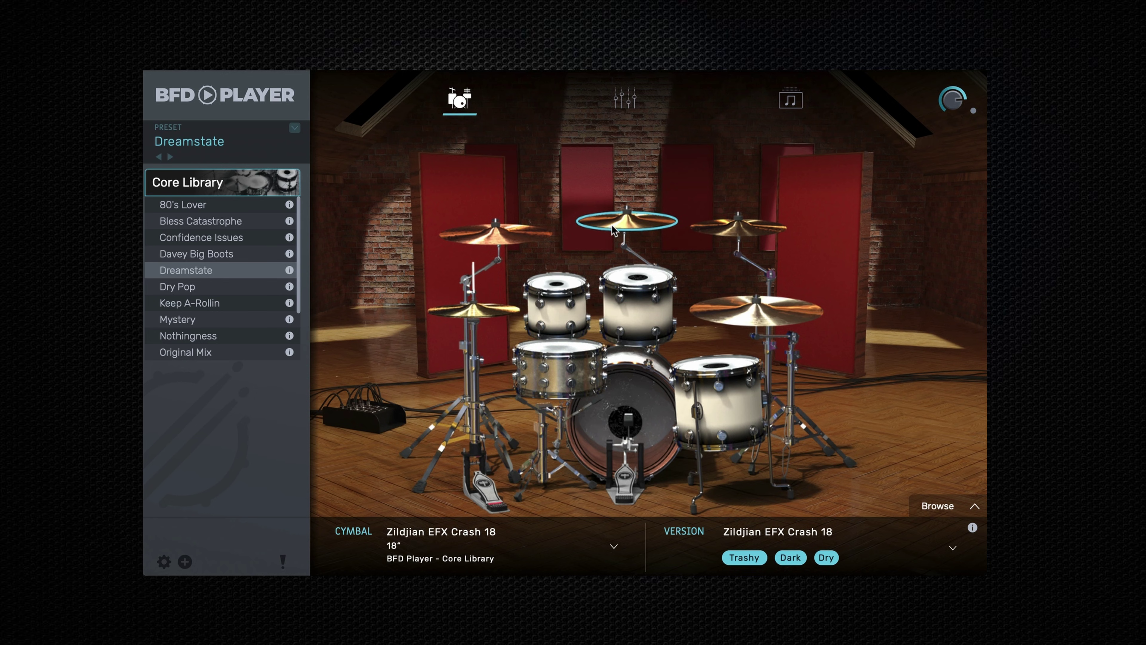
Browse the alternatives for the Crash 1 cymbal, trying the 18" size filter and clearing it again
click(967, 511)
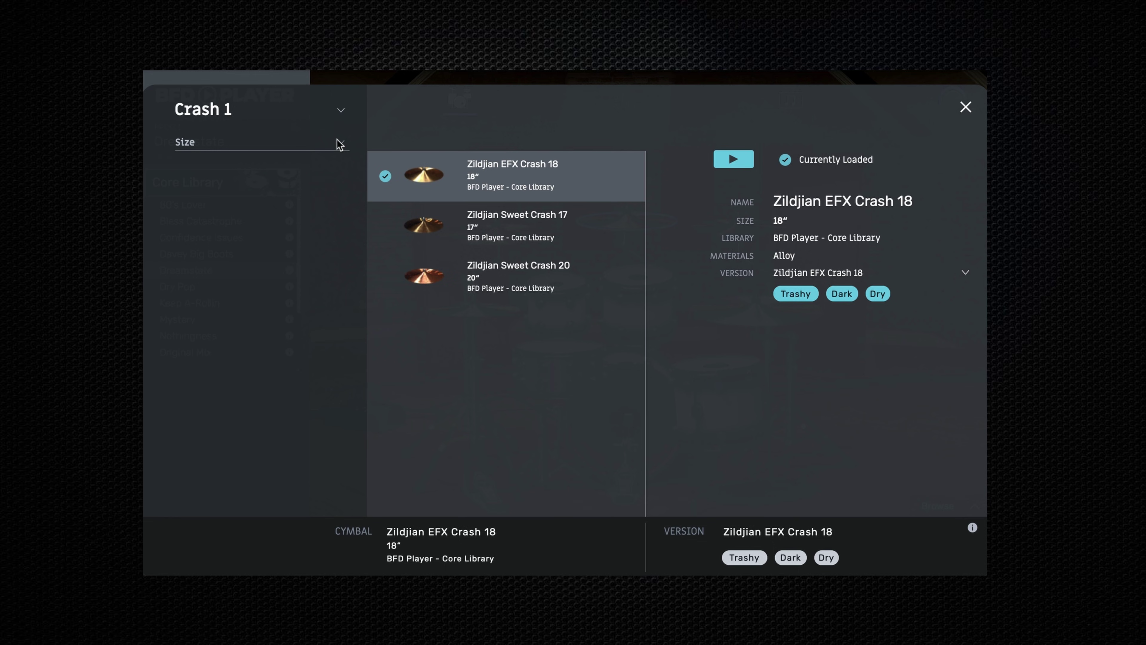
click(339, 143)
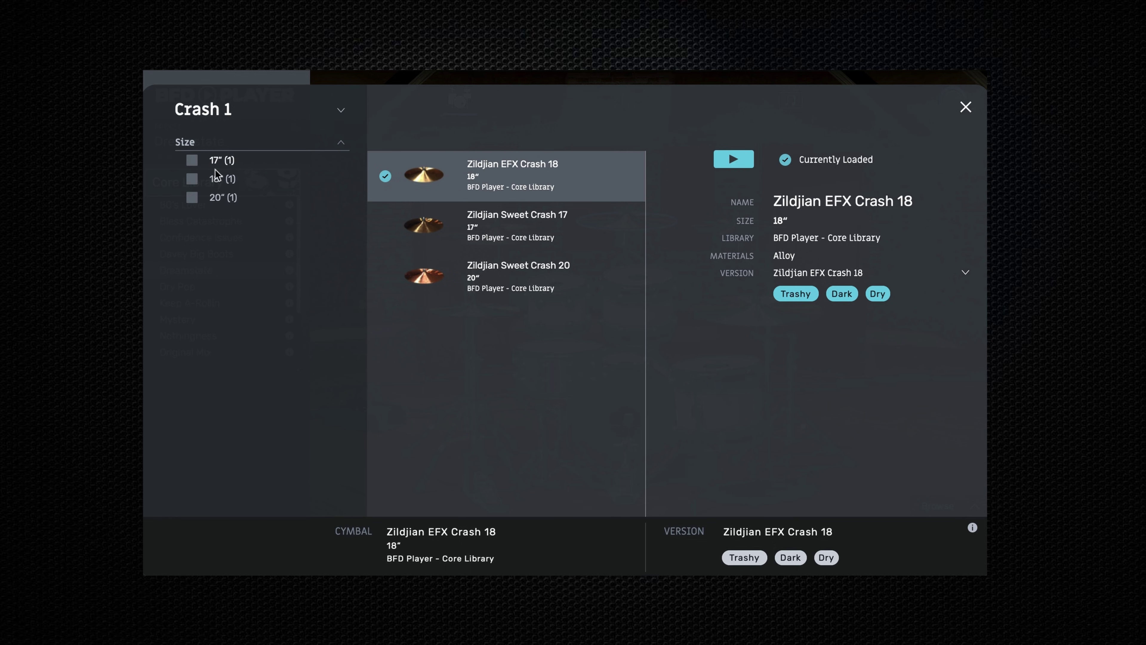
click(212, 180)
click(212, 182)
Compare the Zildjian Sweet Crash 17 and 20, and load the Zildjian EFX Crash 18 as Crash 1
click(488, 235)
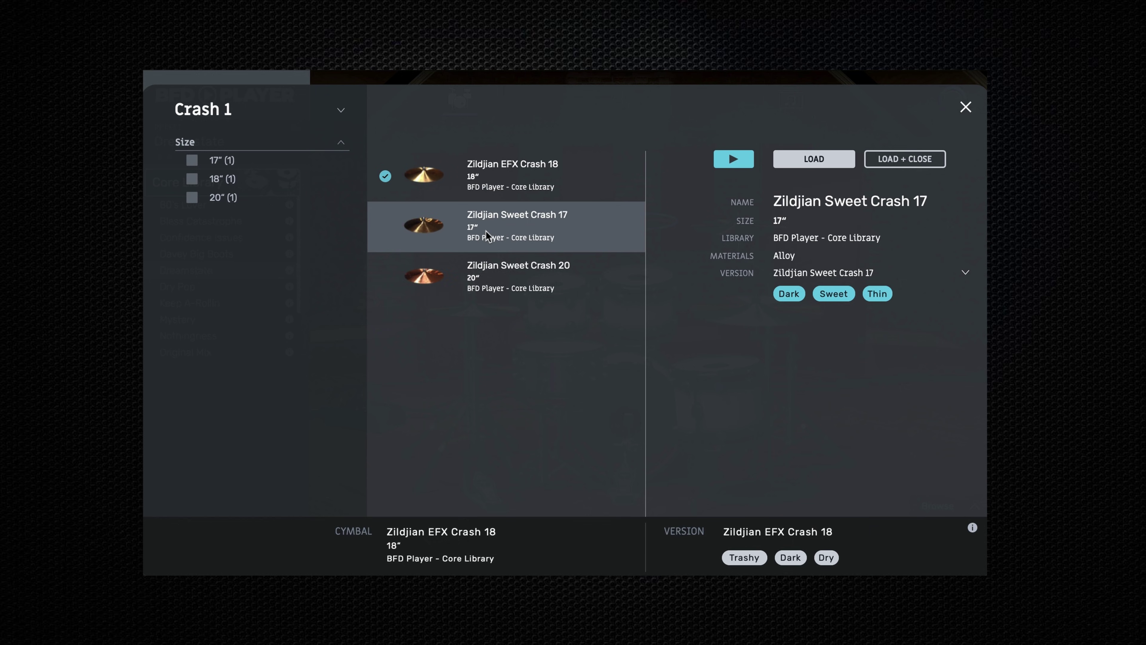
click(497, 273)
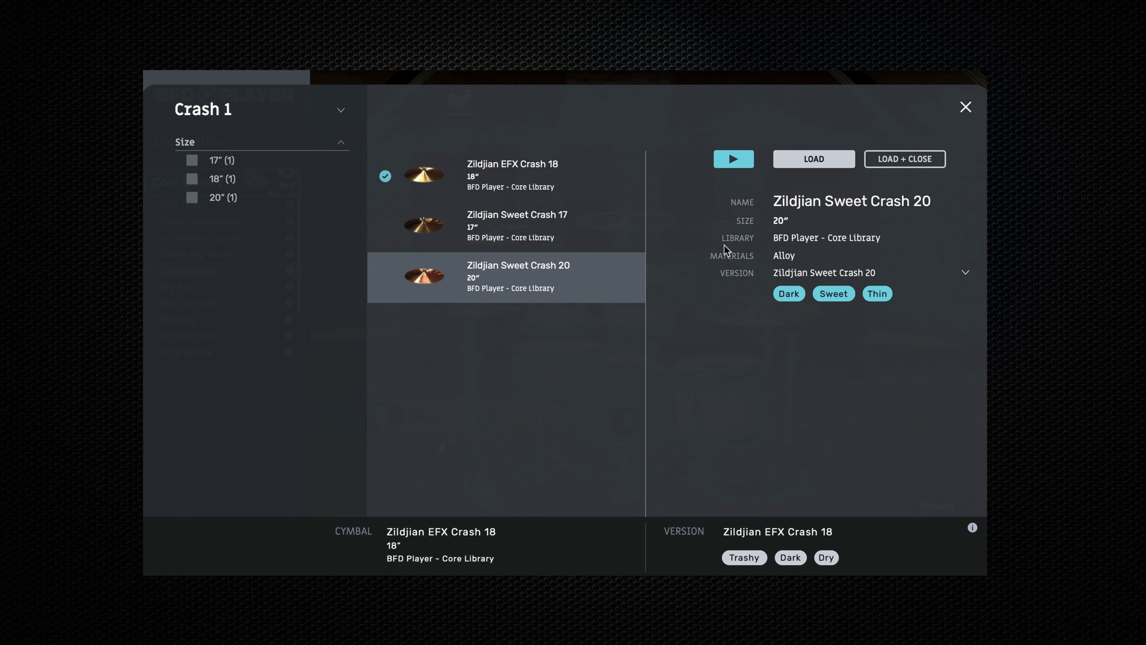
click(827, 157)
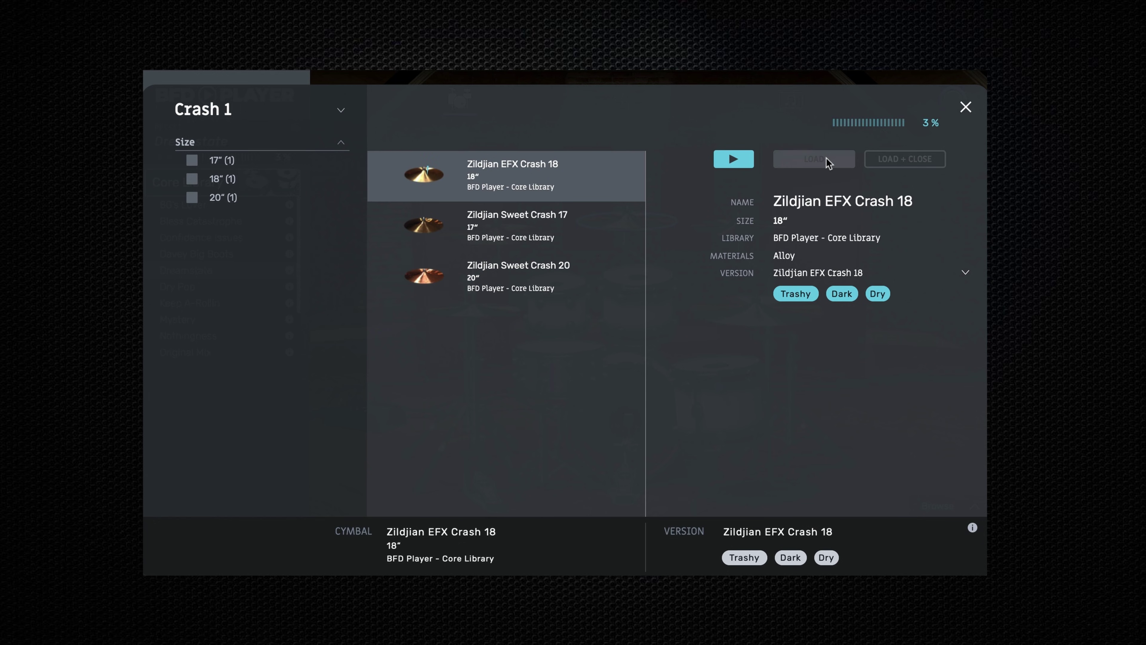
Return to the main view and open the mixer for the Dreamstate preset
click(622, 102)
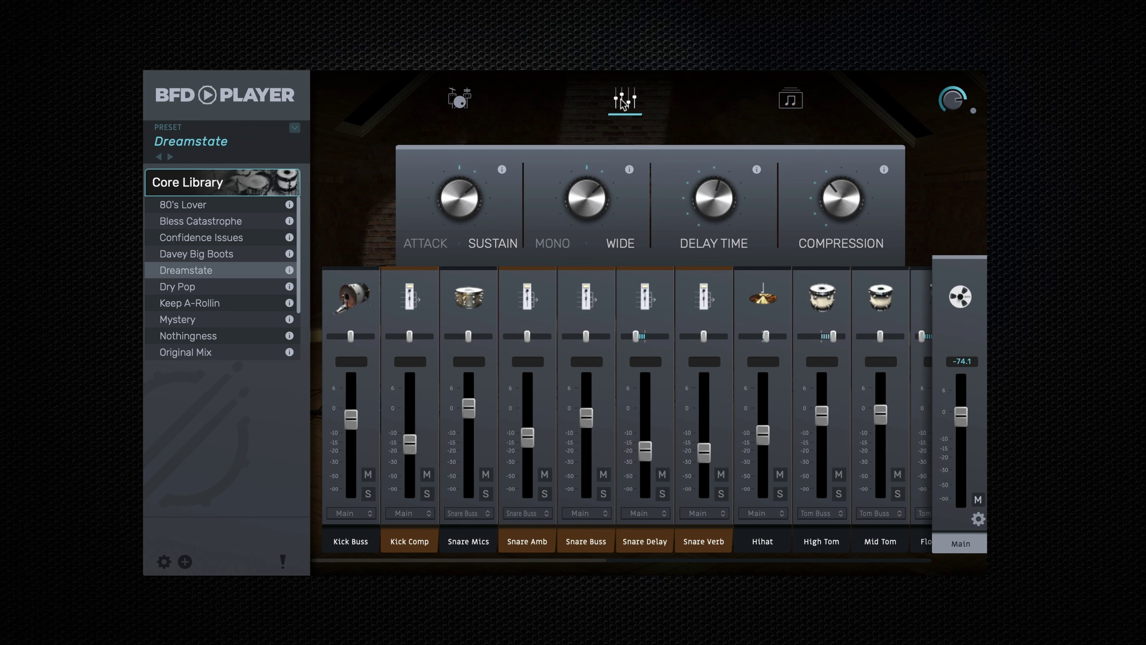
Shift the Attack/Sustain macro towards Attack, adjust the Delay Time macro and set Compression to 40%
mouse_move(480, 198)
mouse_move(501, 173)
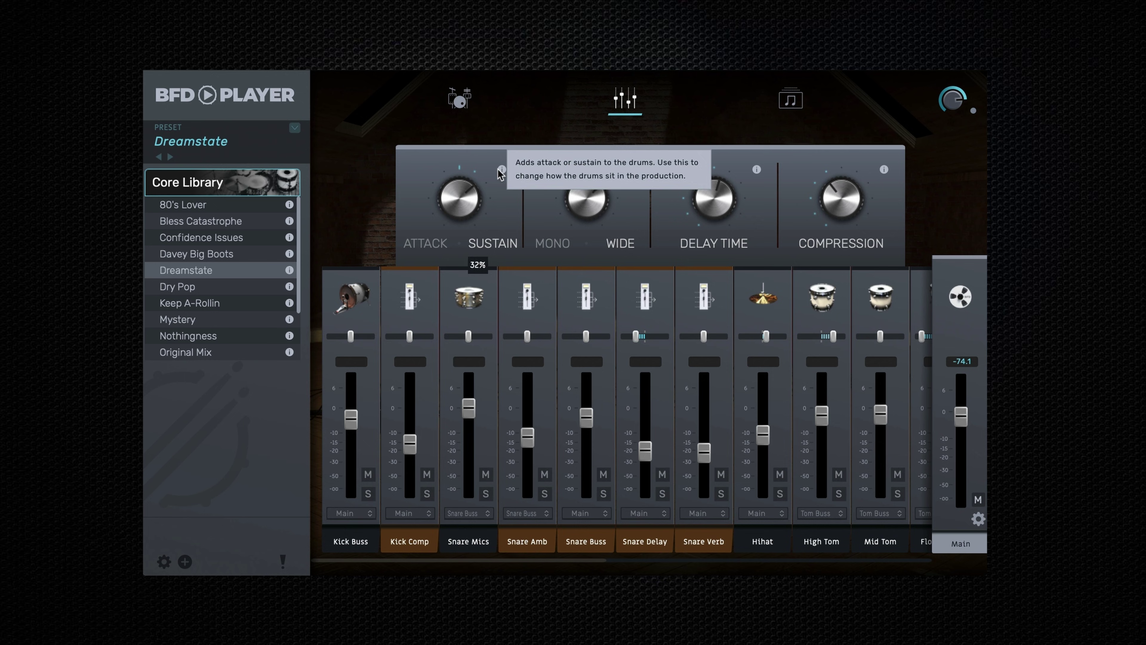
drag(460, 199, 459, 226)
drag(677, 186, 771, 146)
mouse_move(841, 199)
mouse_down()
mouse_move(878, 162)
mouse_move(845, 204)
mouse_up()
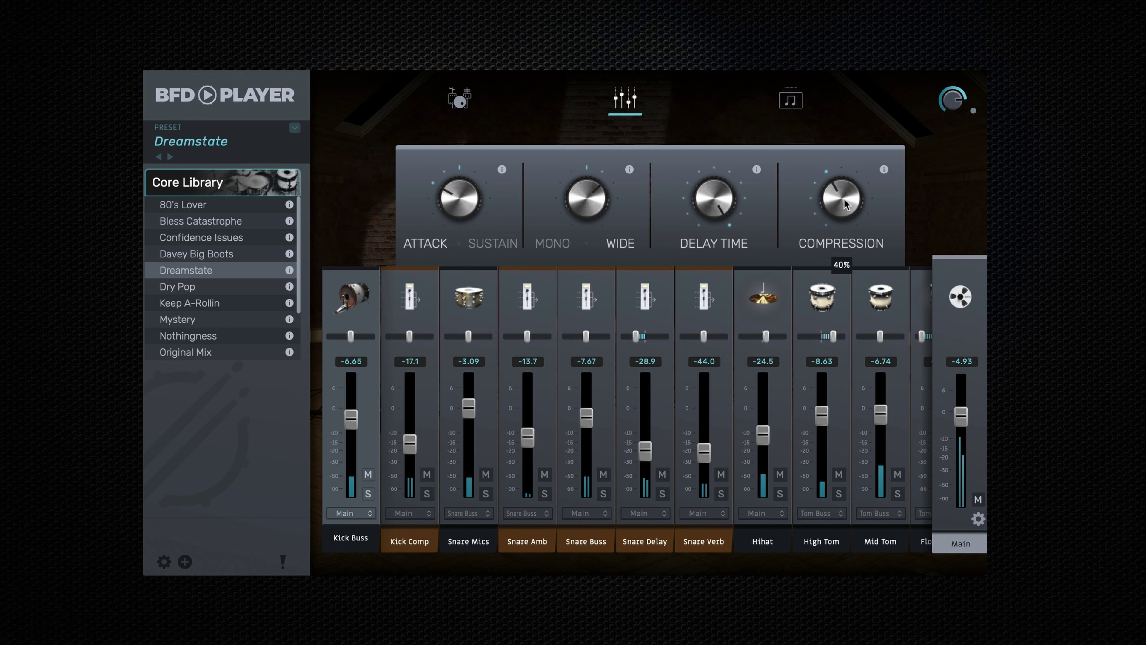
Bring the cymbal and ambience channels into view and auto-assign the channels to Main
mouse_move(574, 564)
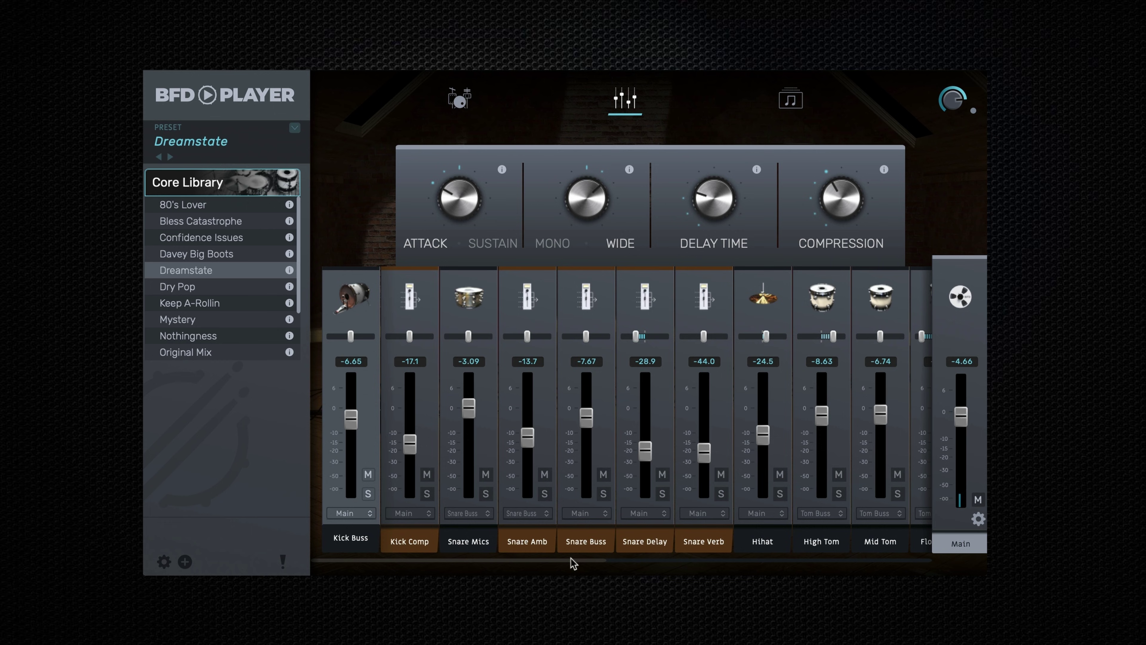
drag(573, 564, 922, 561)
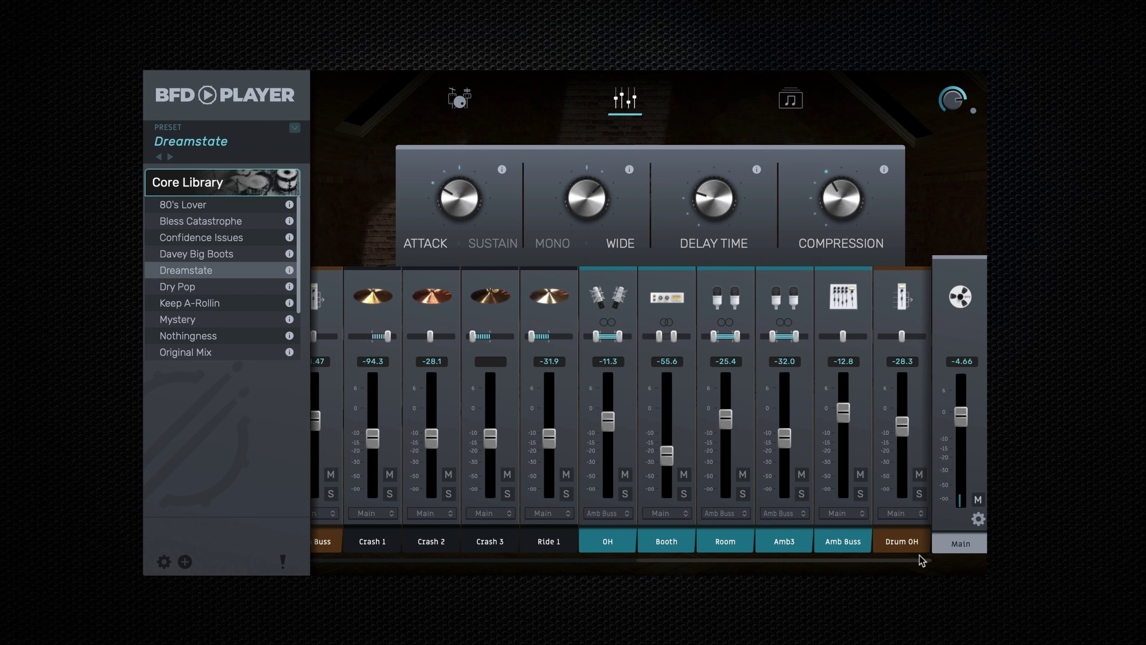
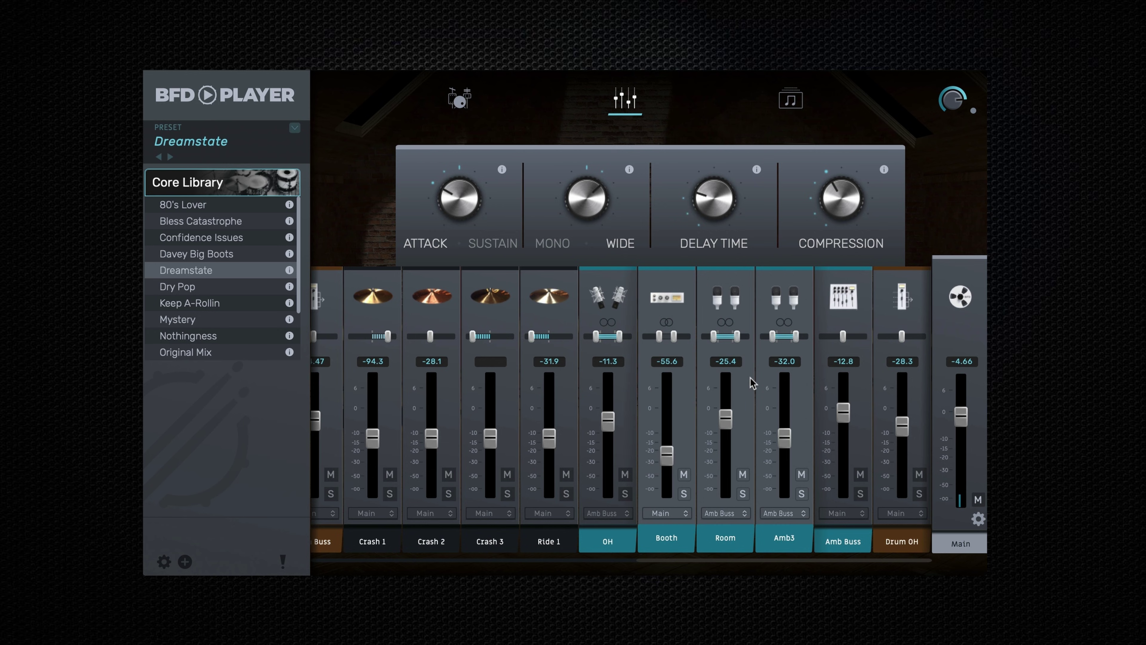
click(979, 519)
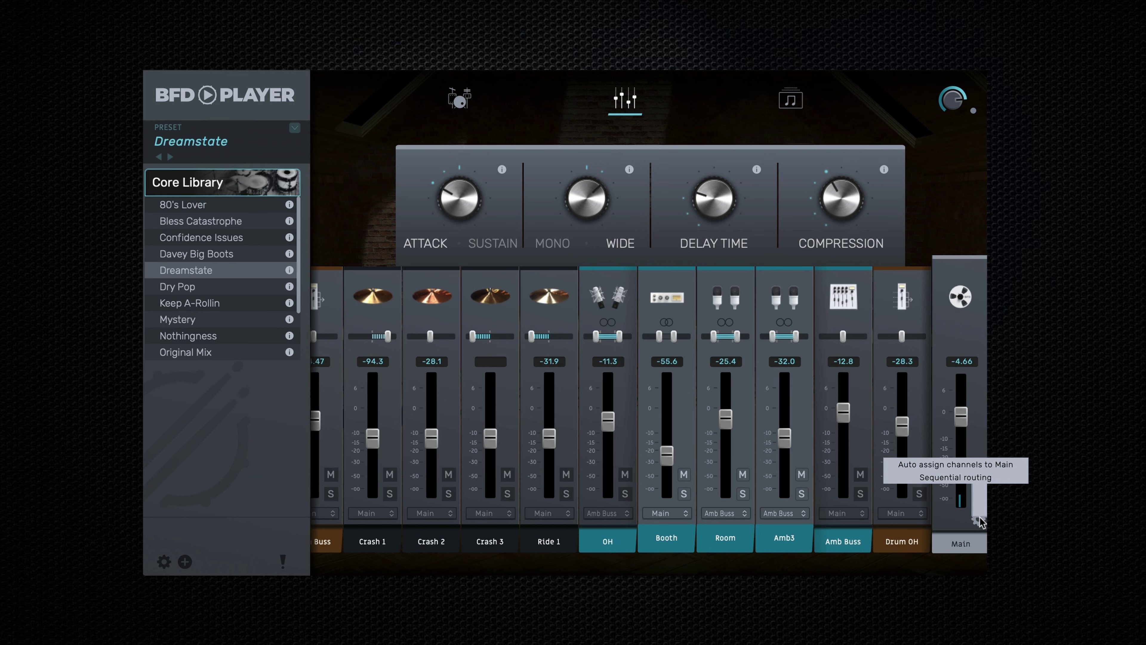
click(896, 468)
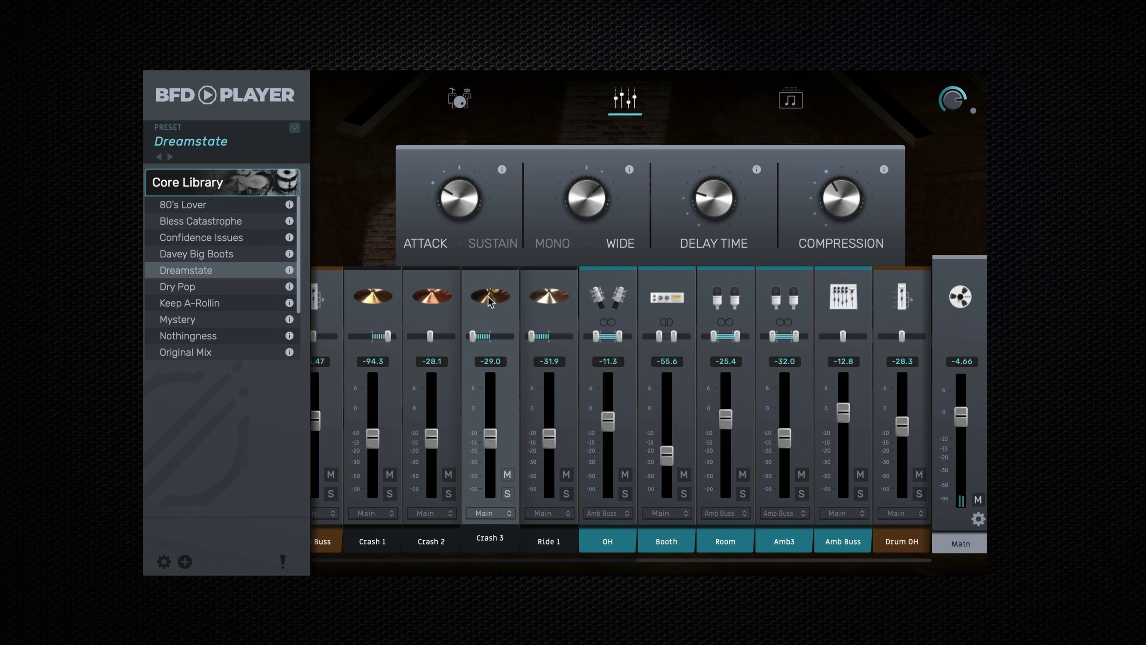
Audition Crash 3 from its mixer channel, and reset Crash 2's pan and fader to their defaults in the 80's Lover mixer
click(489, 300)
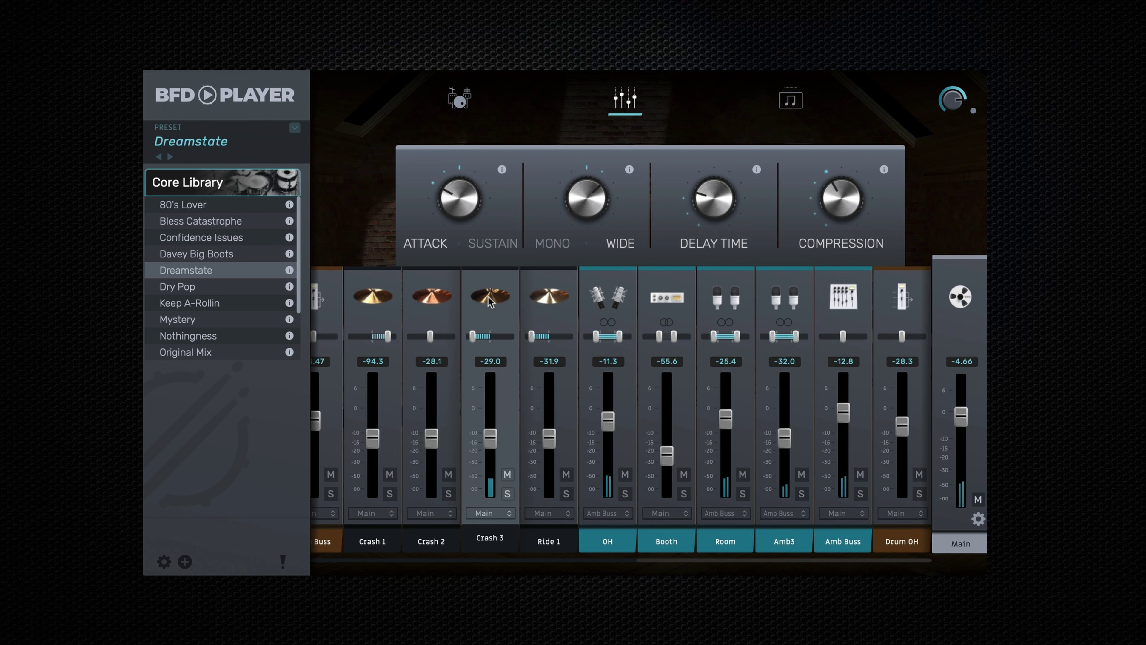
mouse_move(473, 335)
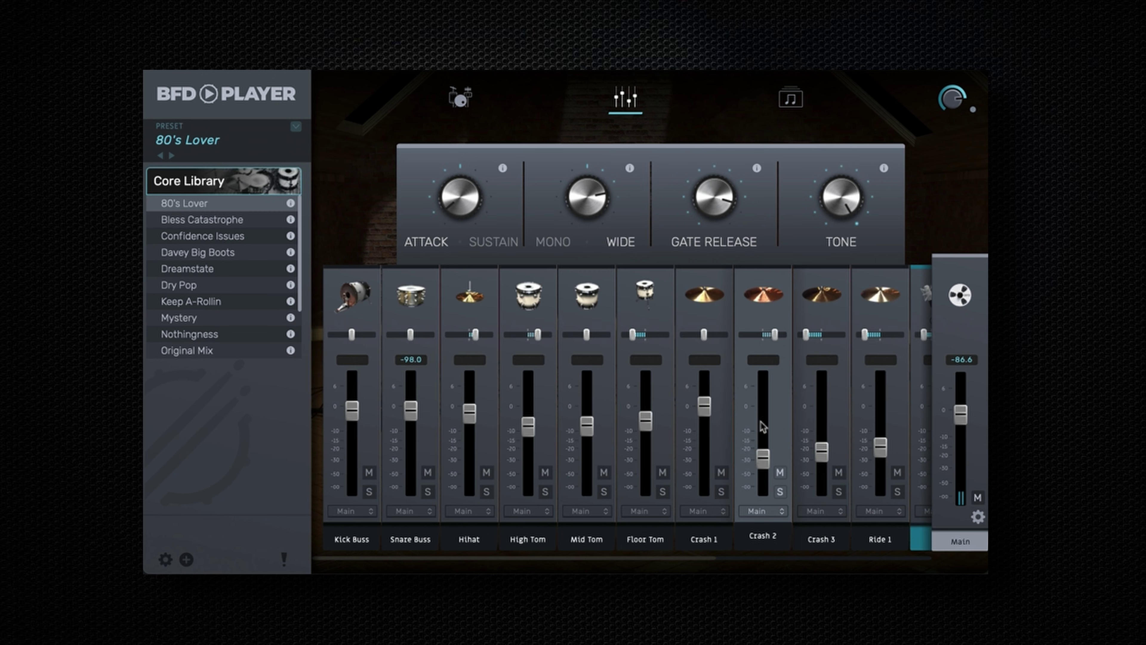
double_click(776, 335)
double_click(764, 459)
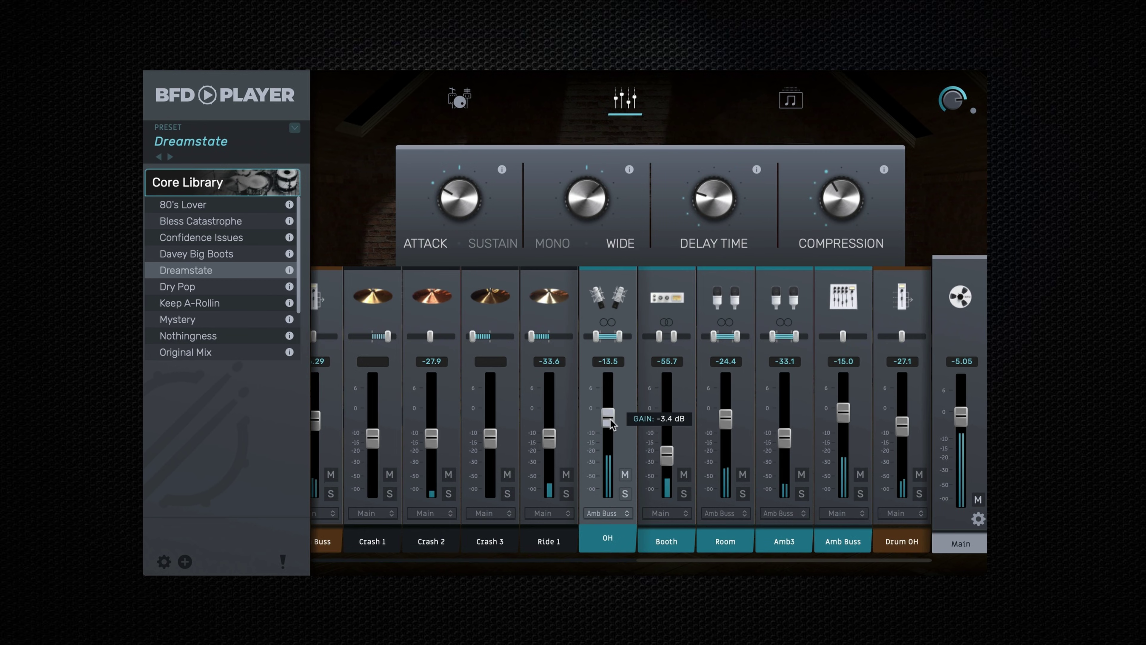
Raise the Dreamstate OH channel's gain to about -0.8 dB, mute OH and Booth, and solo the Room channel
drag(609, 433, 610, 414)
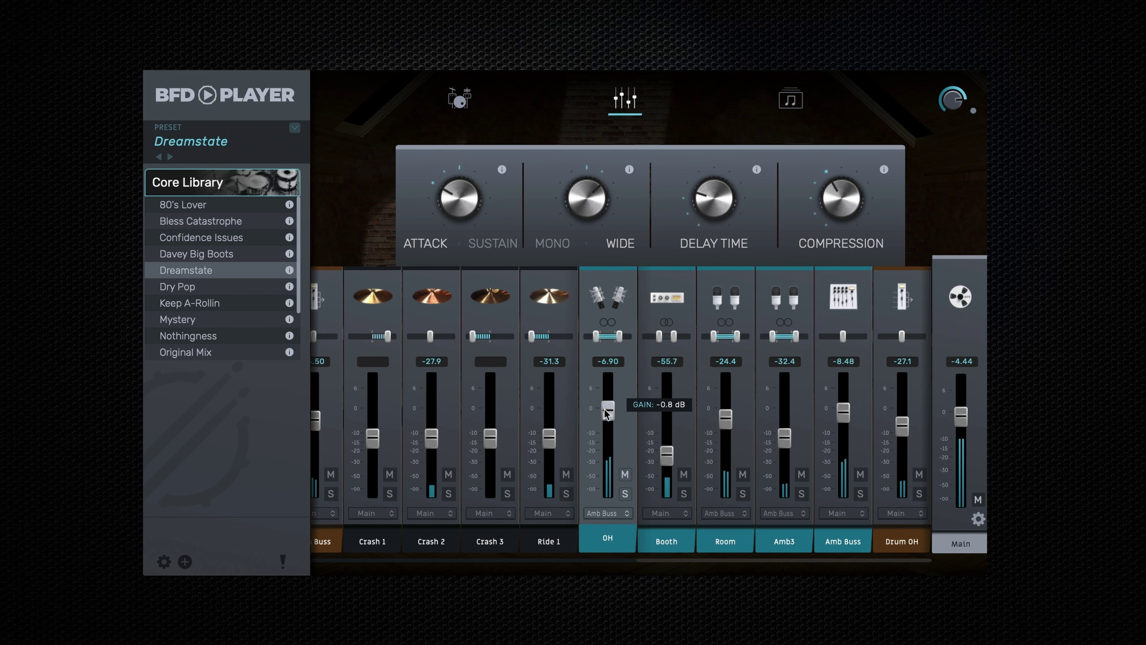
click(625, 474)
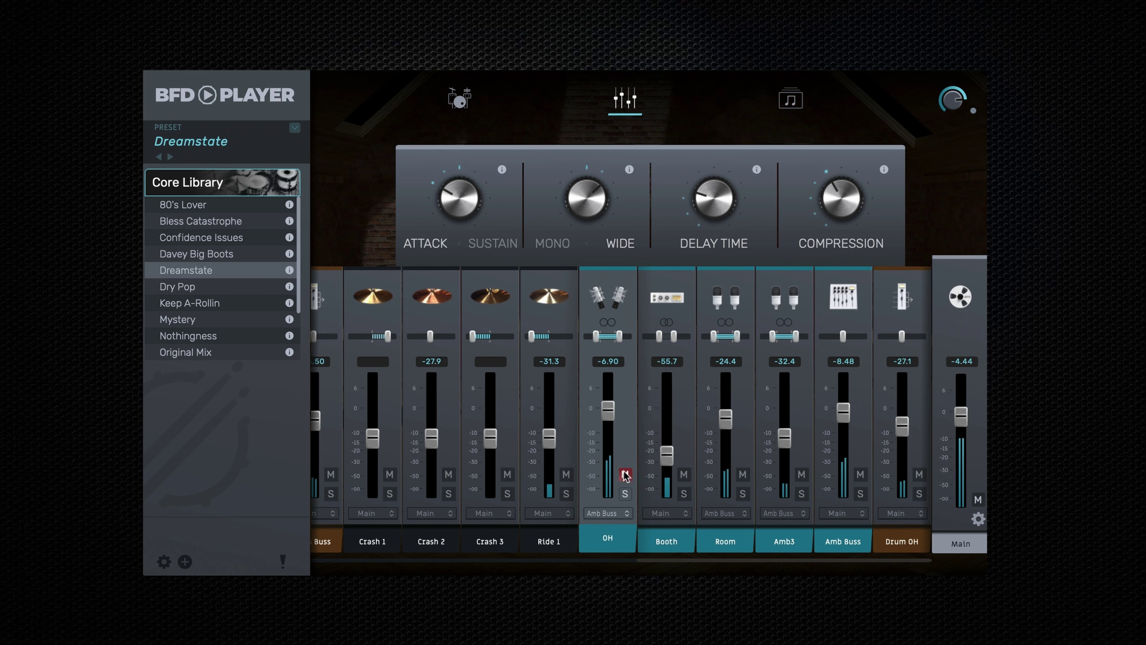
click(684, 474)
click(742, 494)
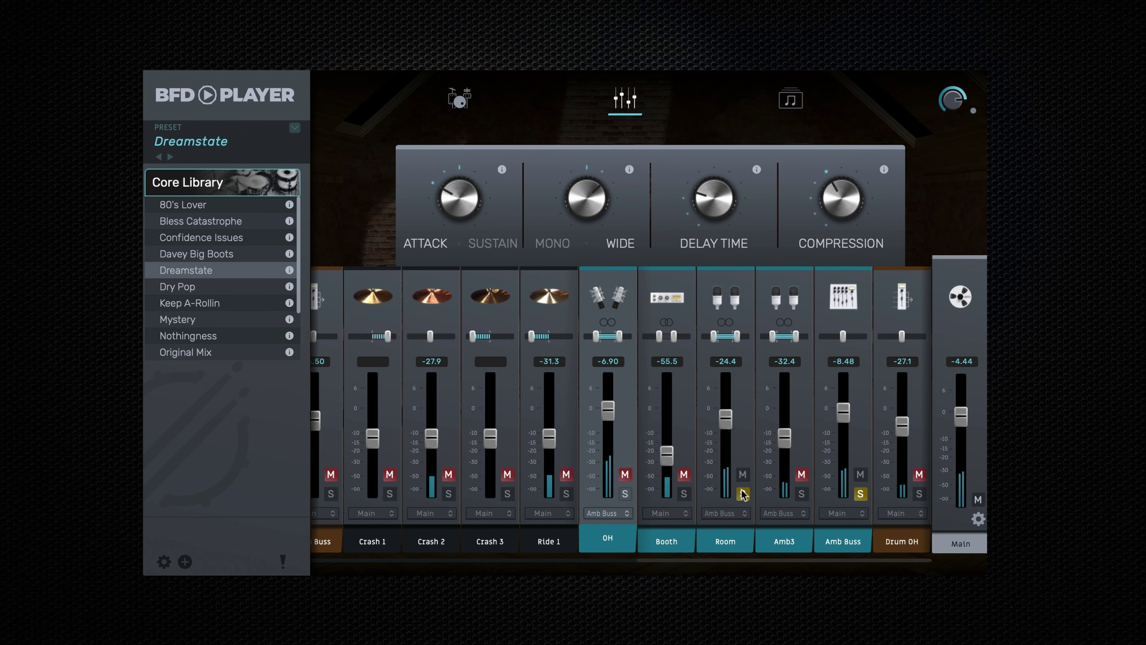
Open the groove browser, sort the grooves by leading hand and open the groove name search
click(791, 100)
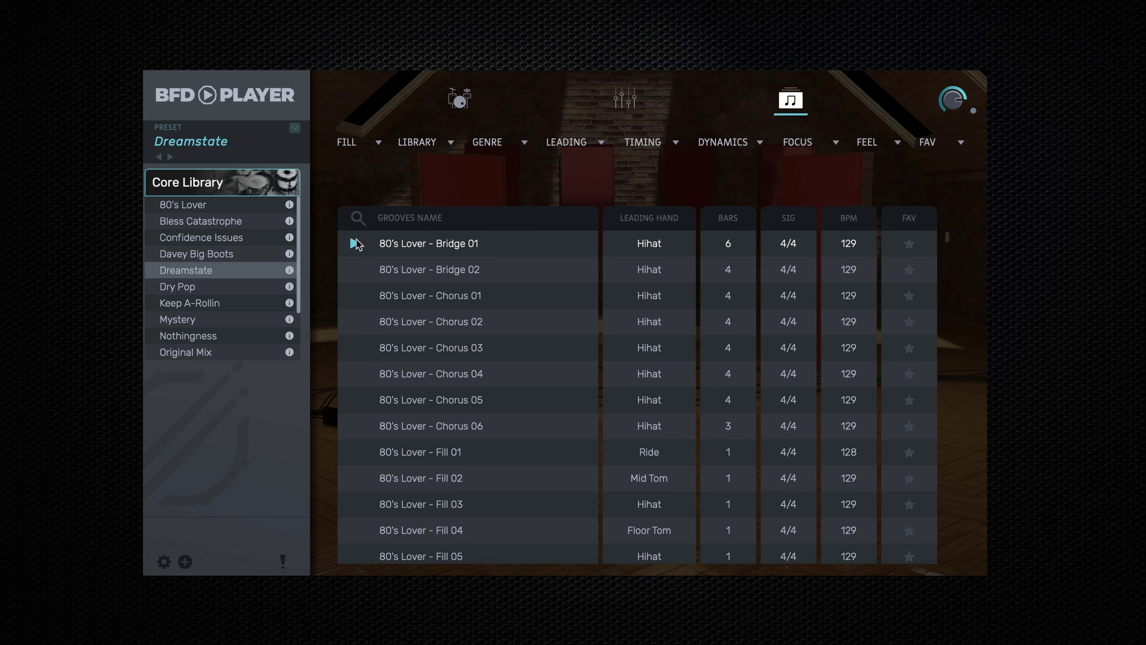
click(566, 220)
click(681, 218)
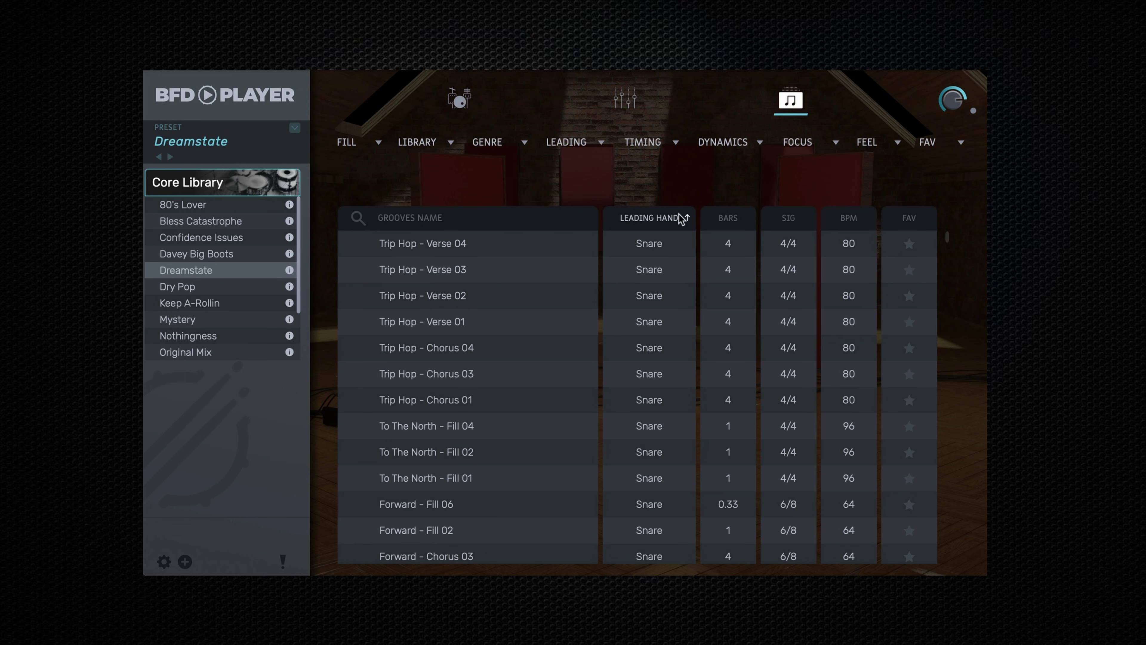
click(579, 220)
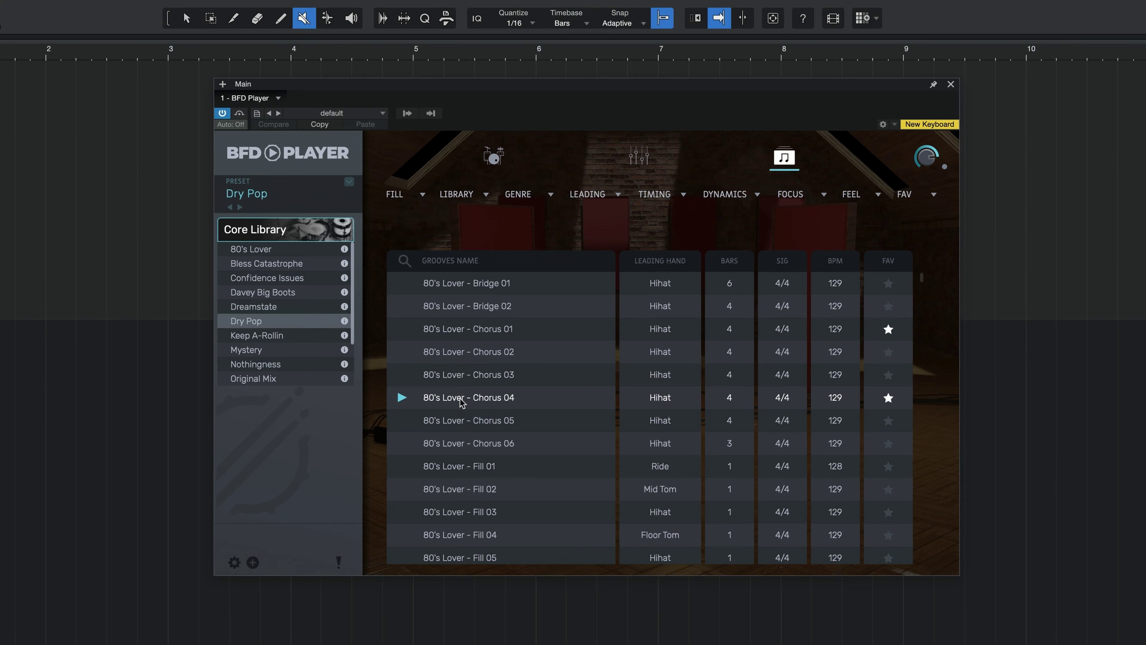
Place the groove 80's Lover - Chorus 04 onto the DAW timeline and start playback
drag(461, 401, 101, 231)
key(space)
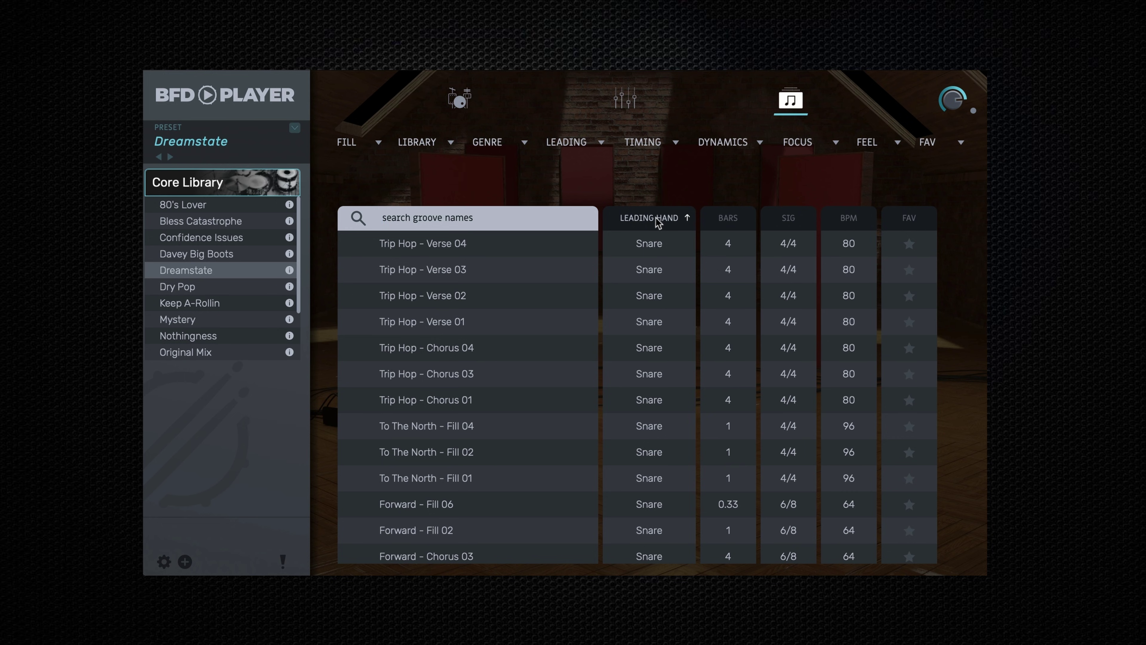
Compare the groove list sorted by leading hand, bars, time signature, BPM and favourites
click(656, 217)
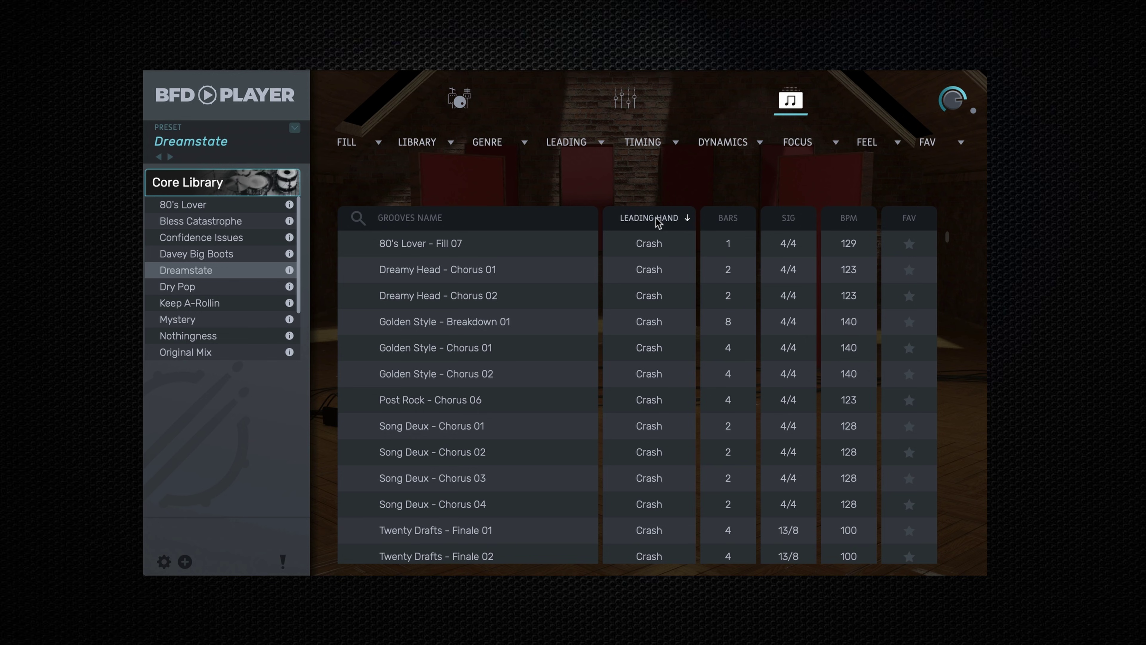
click(747, 220)
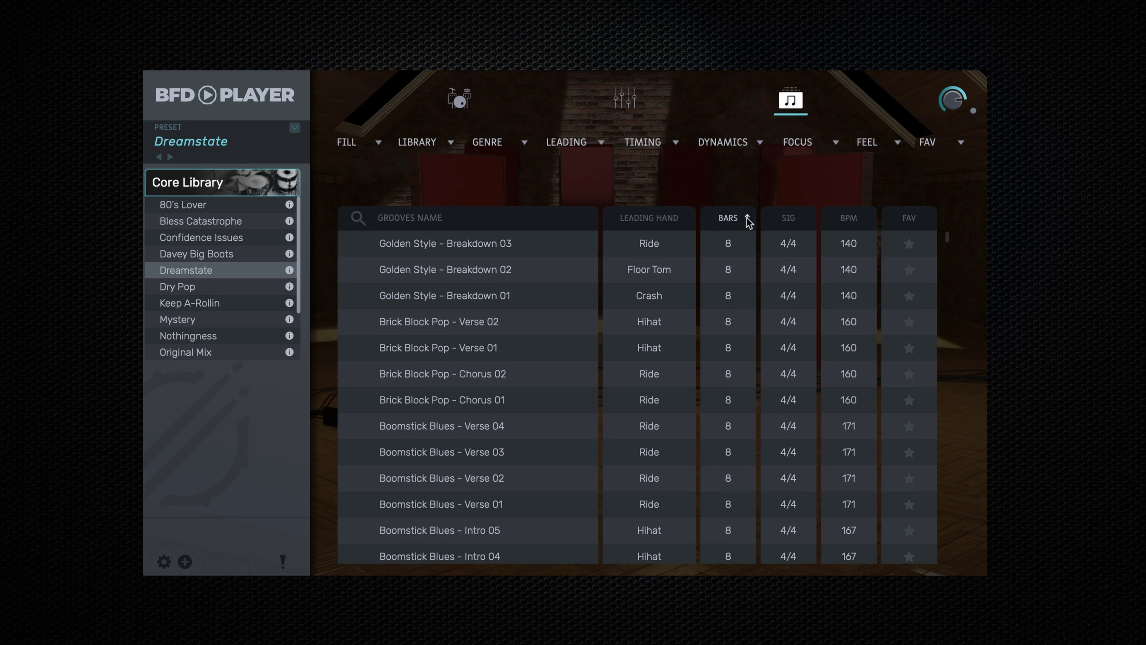
click(807, 221)
click(807, 221)
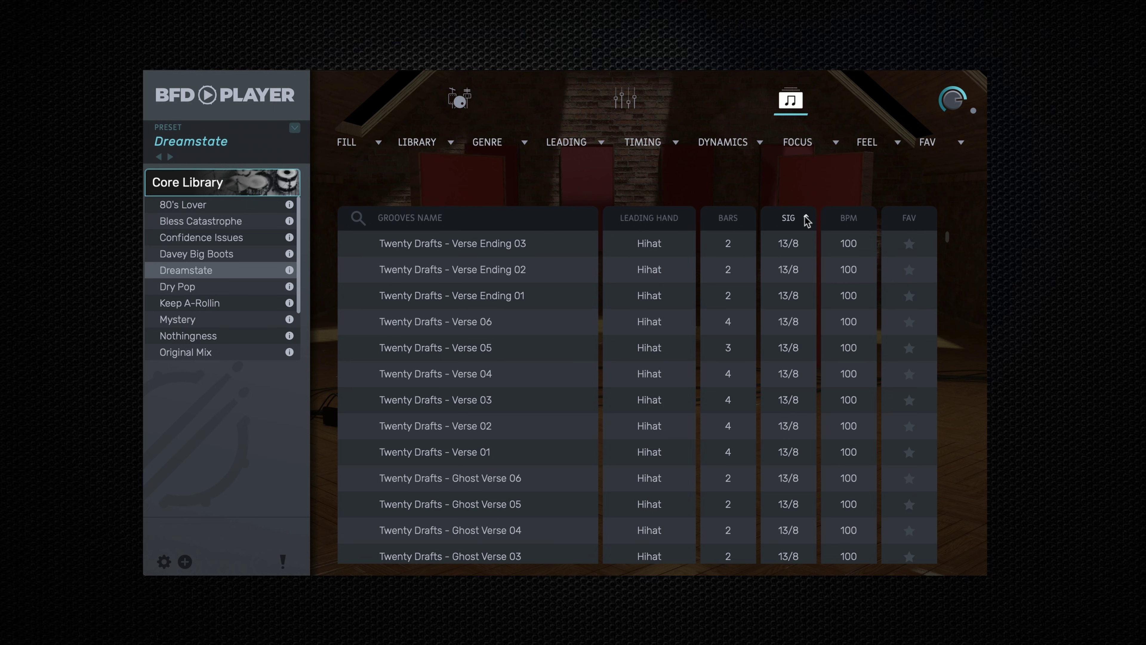
click(865, 221)
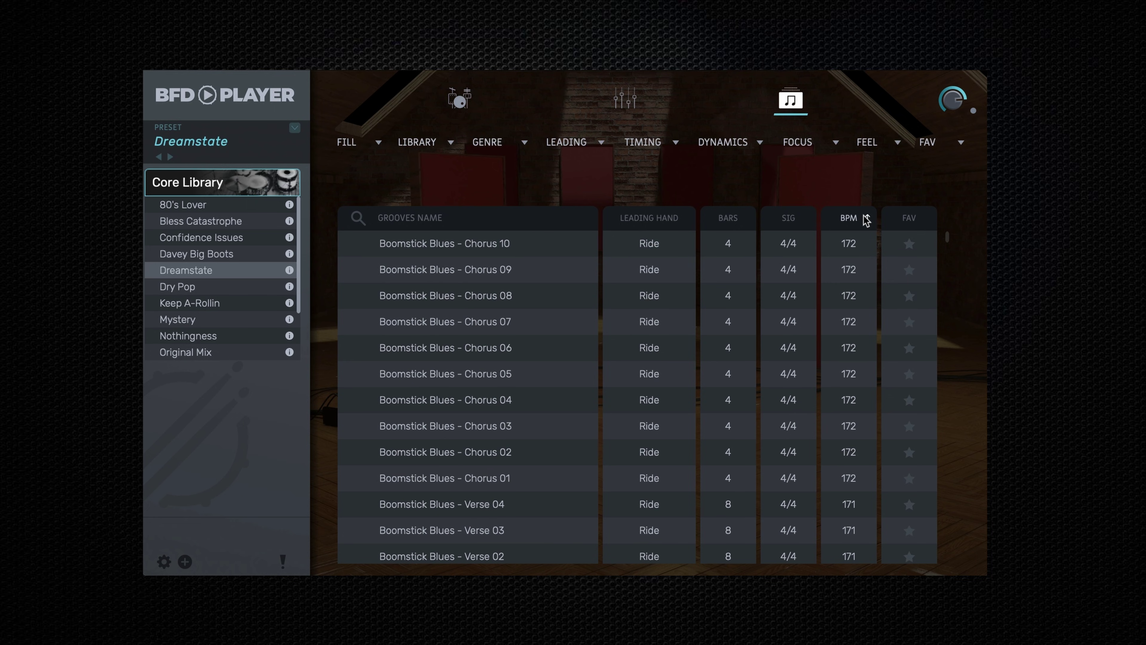
click(927, 221)
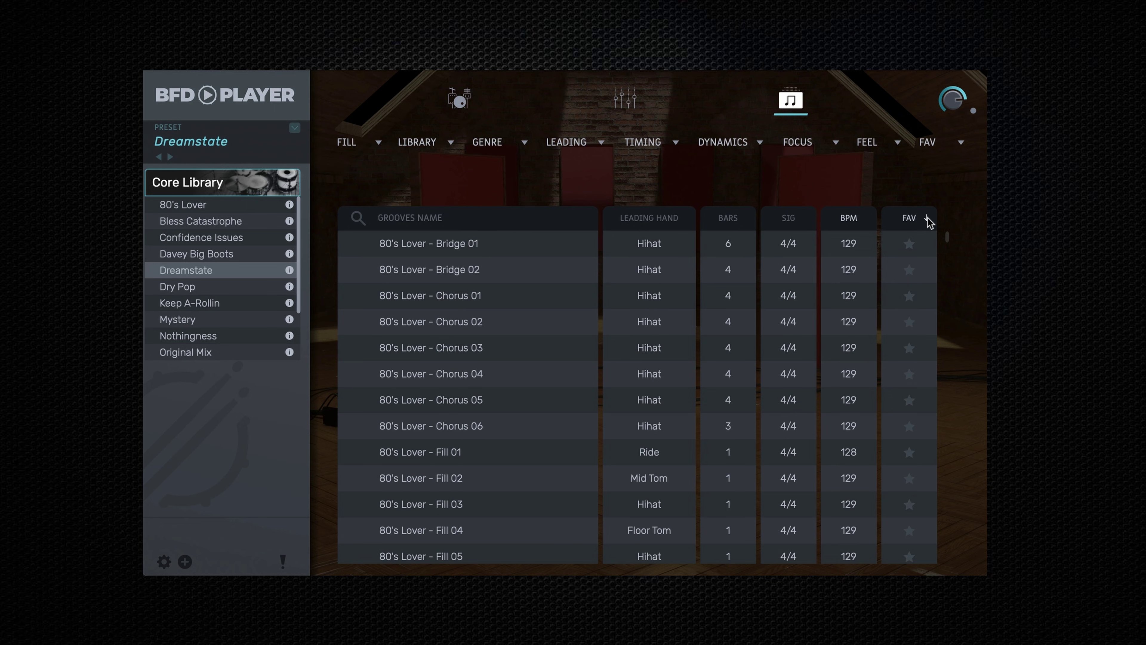
Mark 80's Lover - Chorus 01 and Chorus 04 as favourites and sort the favourites to the start of the list
click(908, 296)
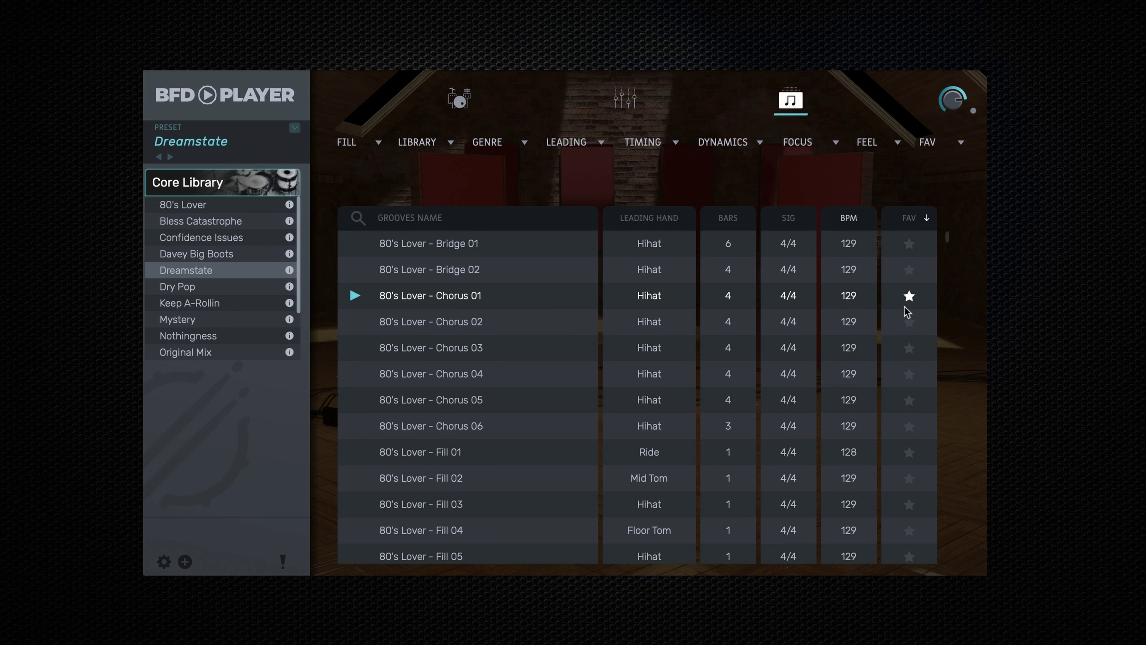
click(906, 374)
click(928, 217)
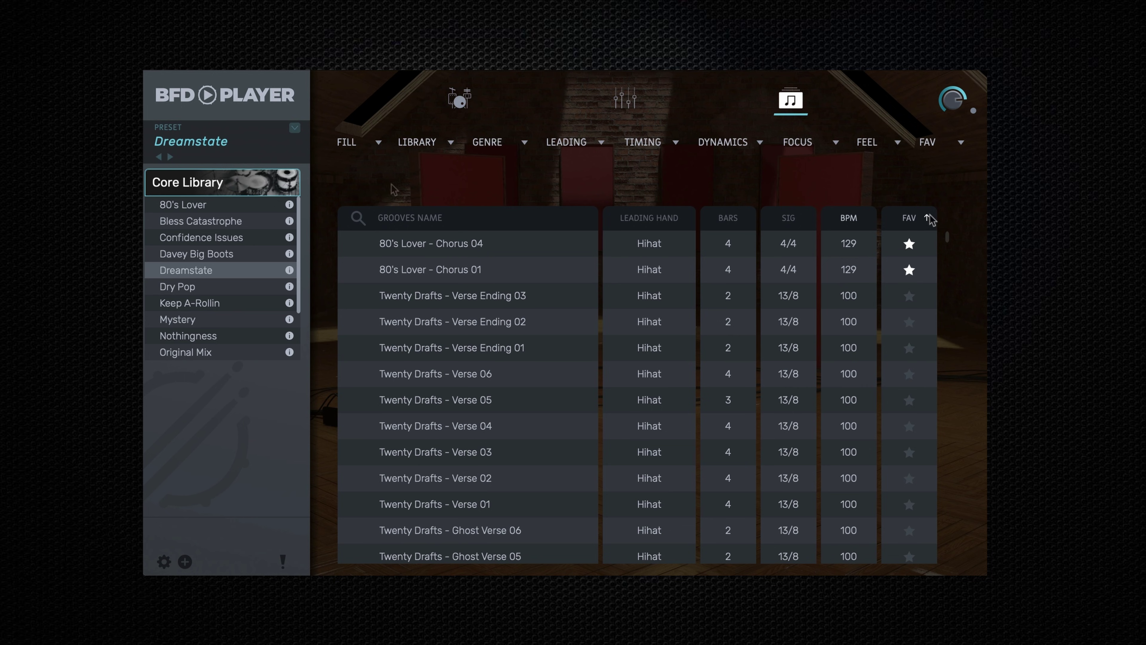
Look through the groove filter options for fill, library, genre, leading hand, timing, dynamics, focus, feel and favourites
click(379, 144)
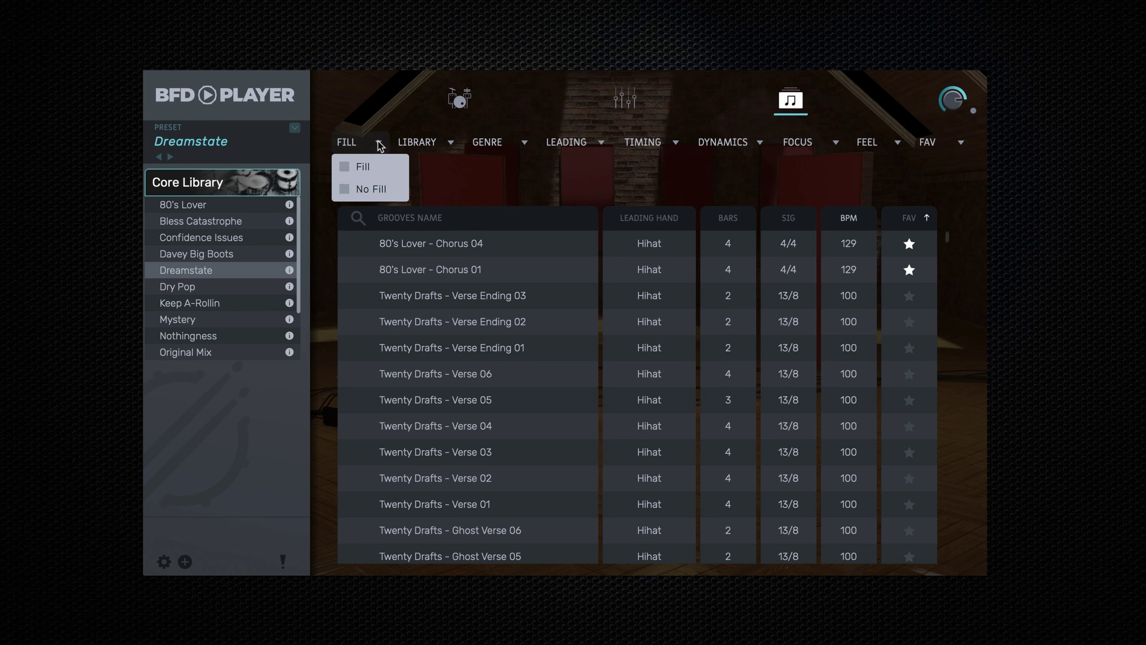
click(451, 142)
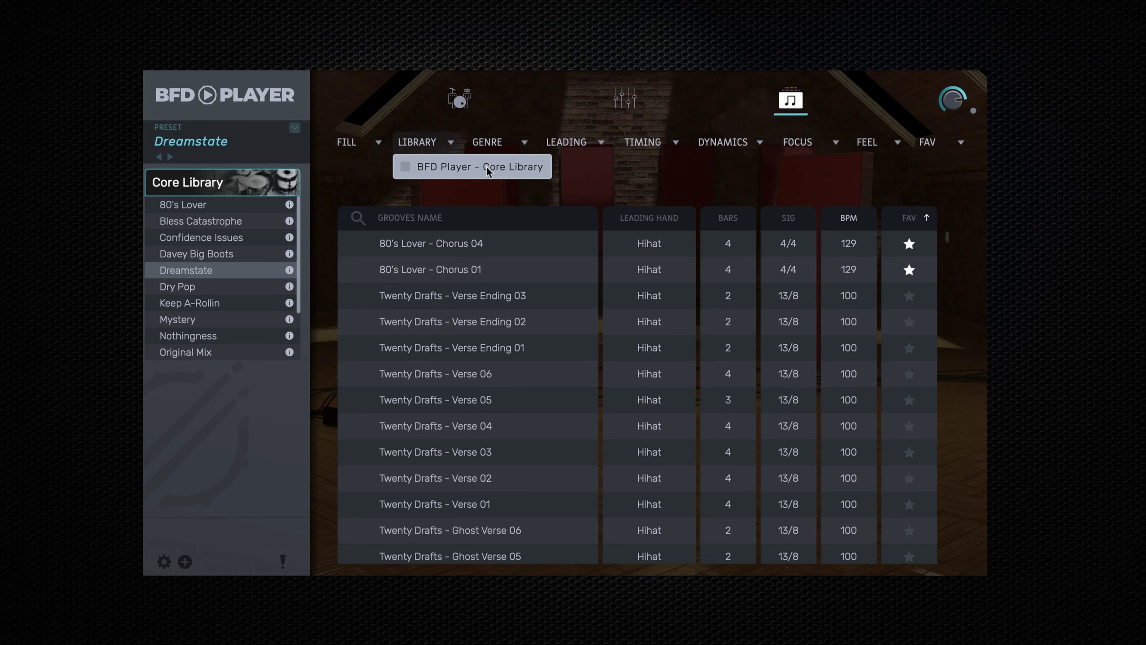
click(525, 143)
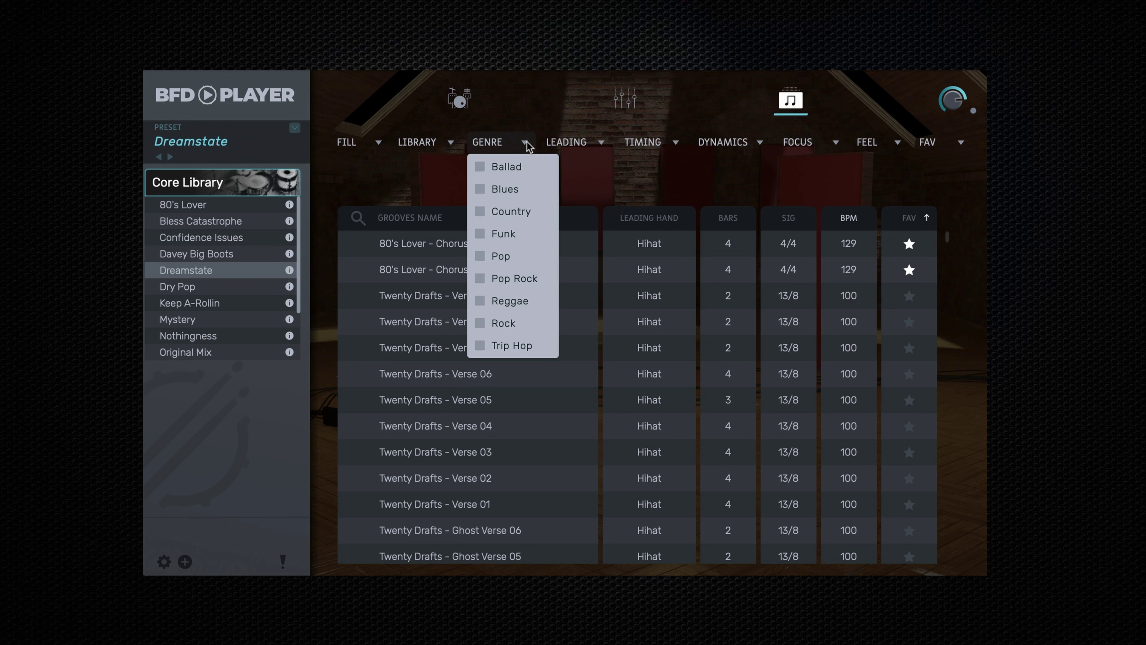
click(606, 142)
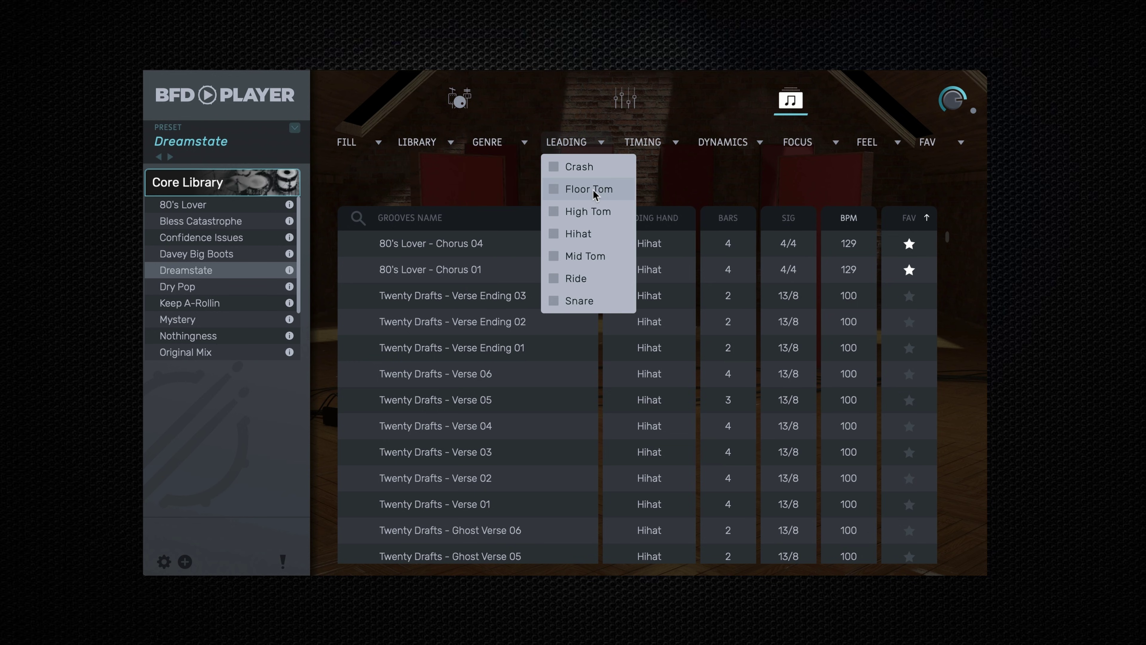
click(676, 143)
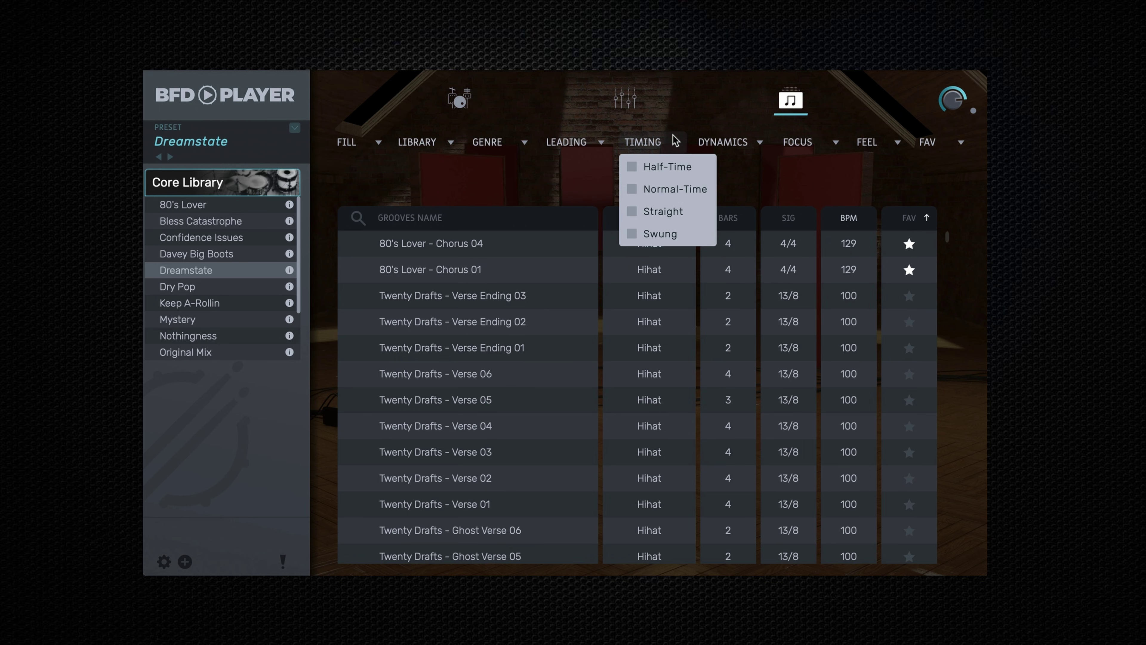
click(760, 140)
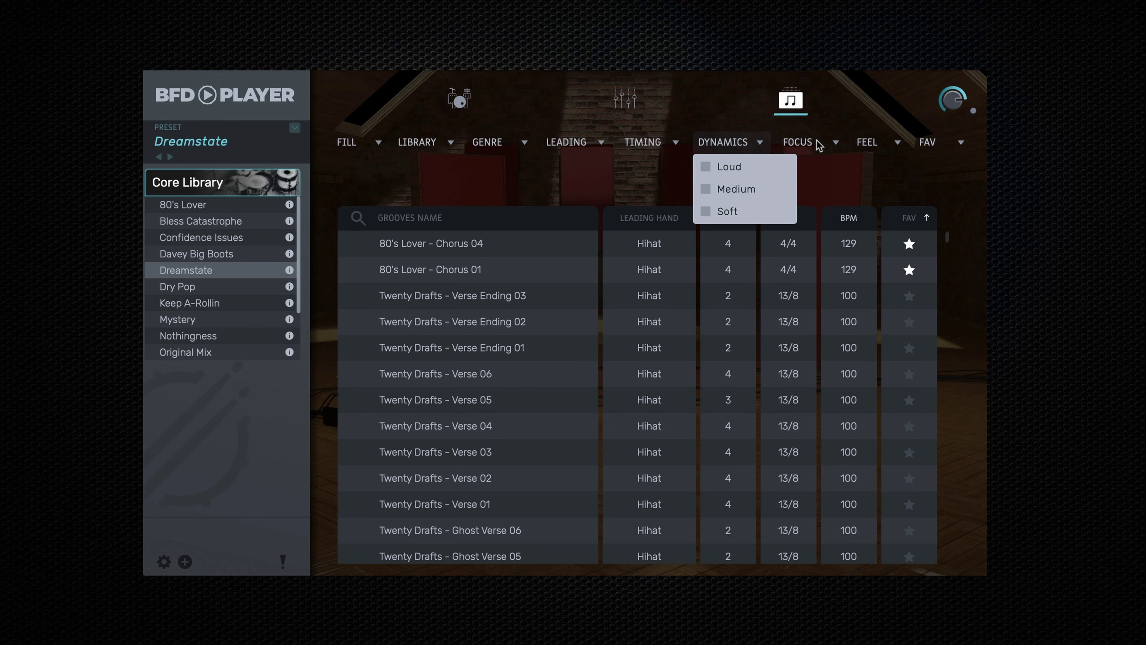
click(832, 144)
click(893, 142)
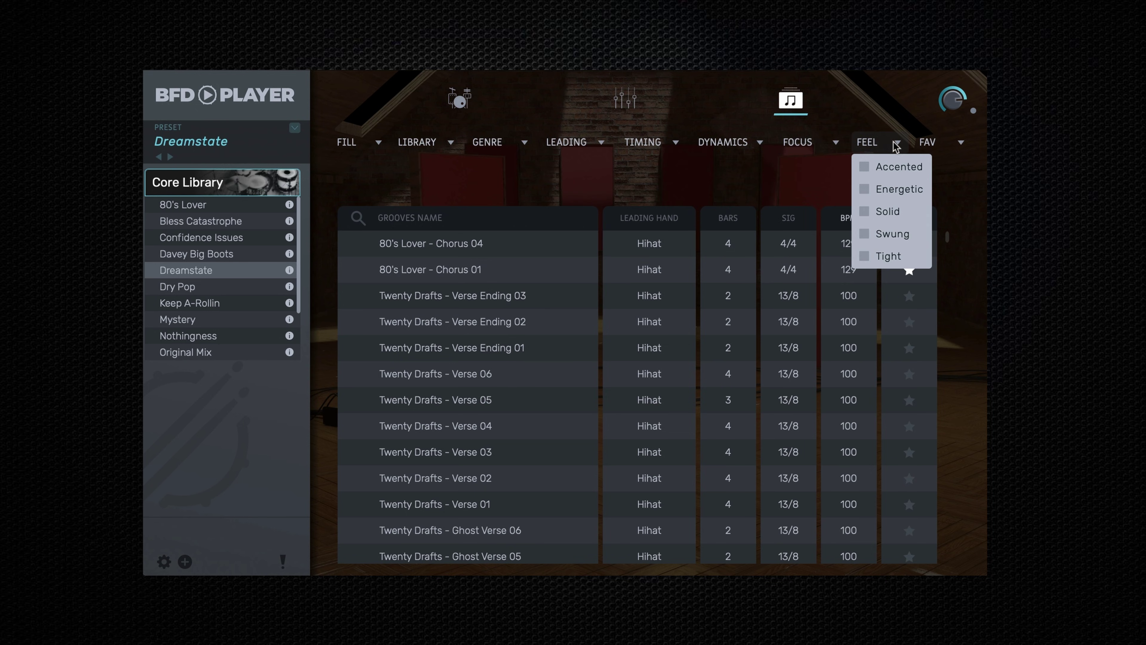
click(949, 146)
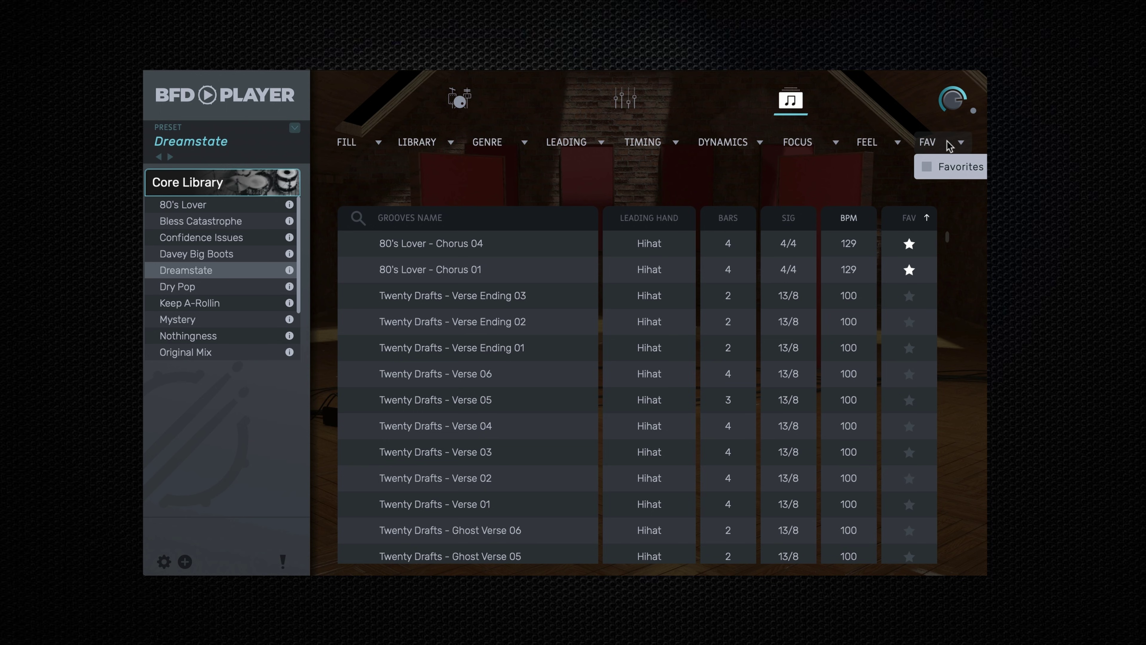
Filter the groove list to fills in the Ballad genre with Hihat as the leading hand
click(370, 146)
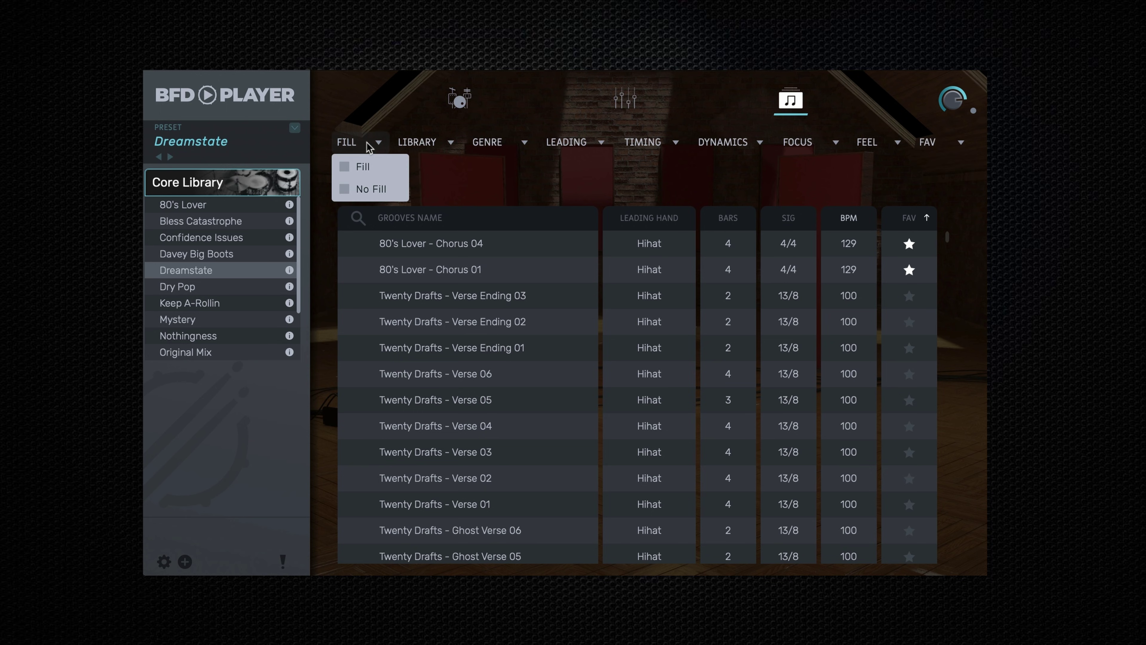
click(365, 165)
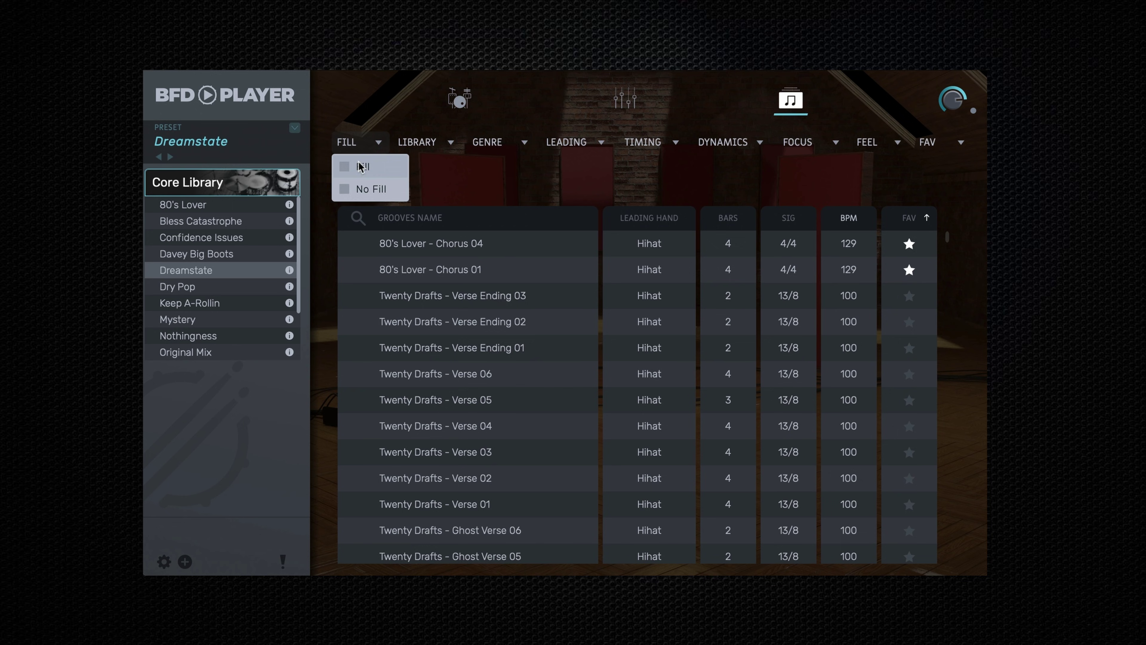
click(496, 143)
click(504, 168)
click(573, 143)
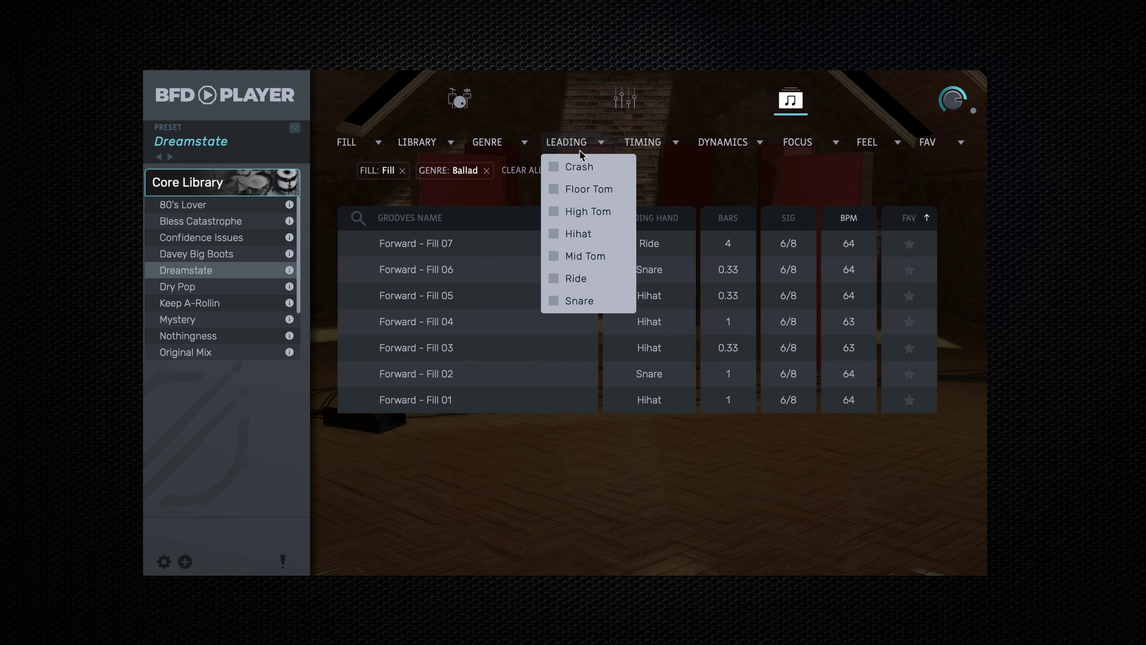
click(580, 235)
click(674, 174)
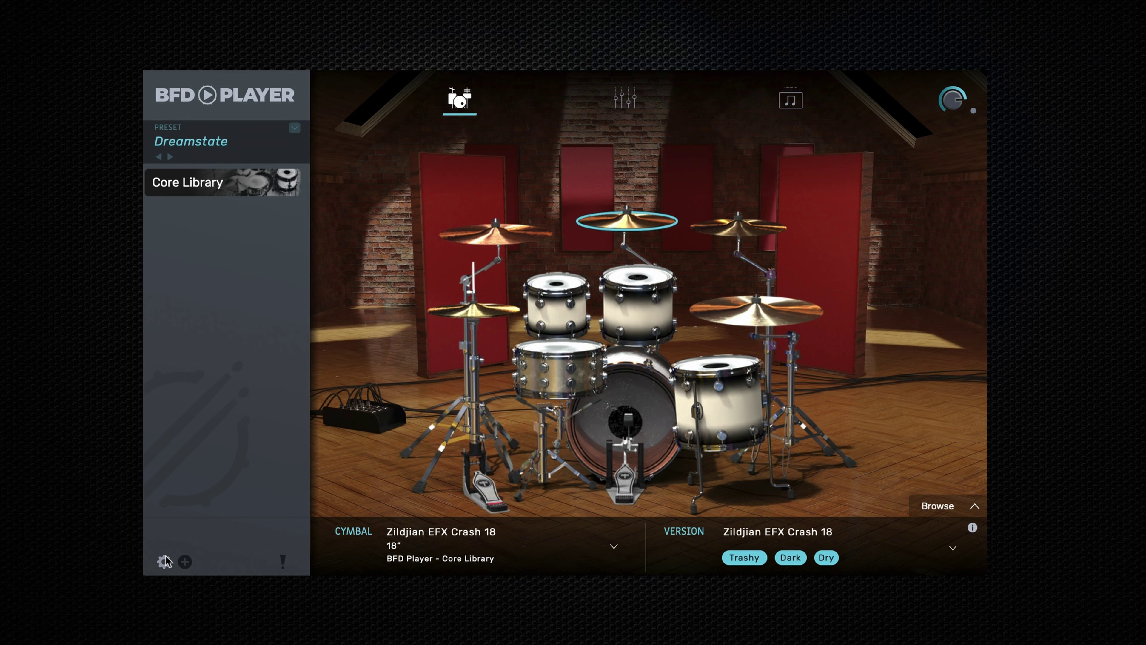
Open the player's settings and view the content page
click(164, 562)
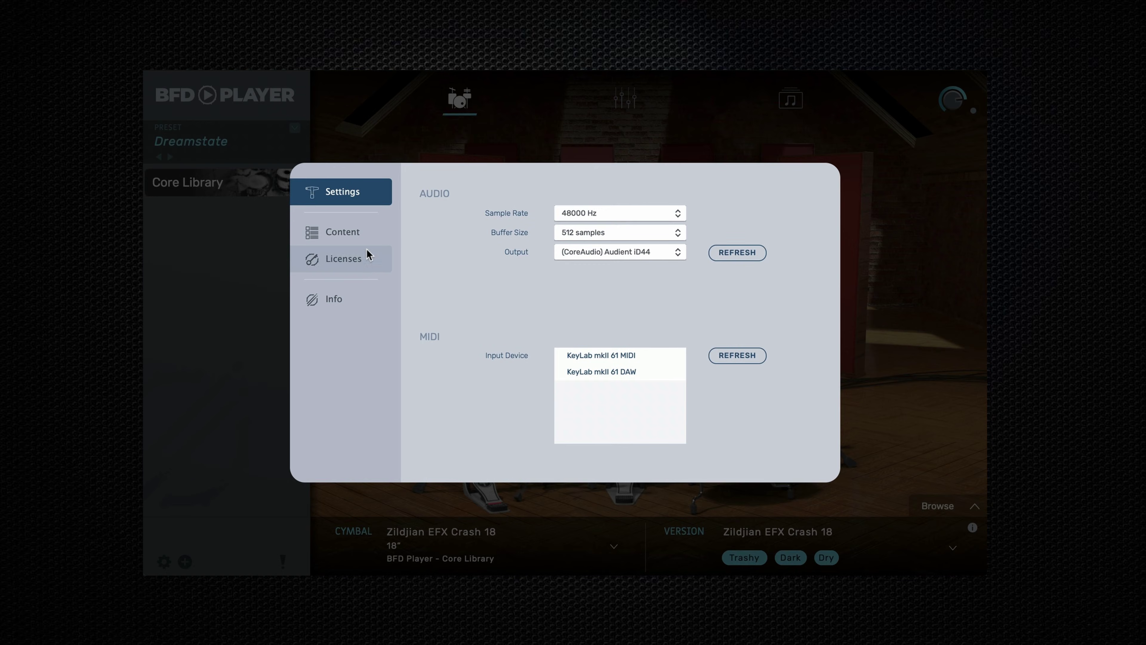
click(356, 232)
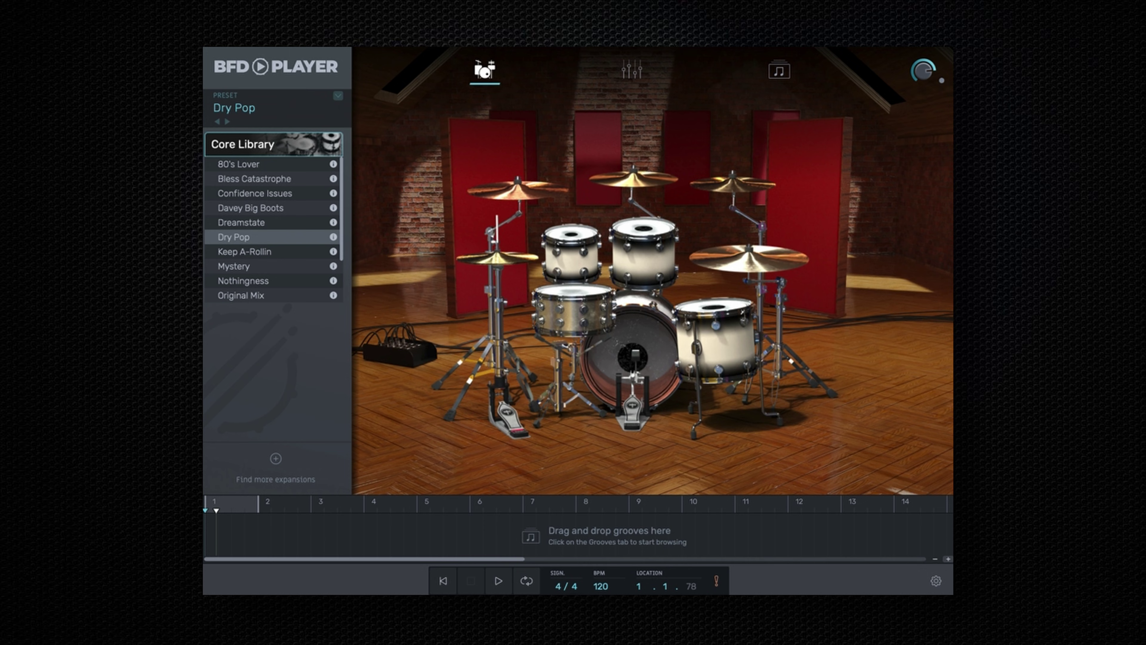
Place the groove 80's Lover - Intro 01 at bar 1 of the built-in timeline and shorten it to one bar
click(779, 72)
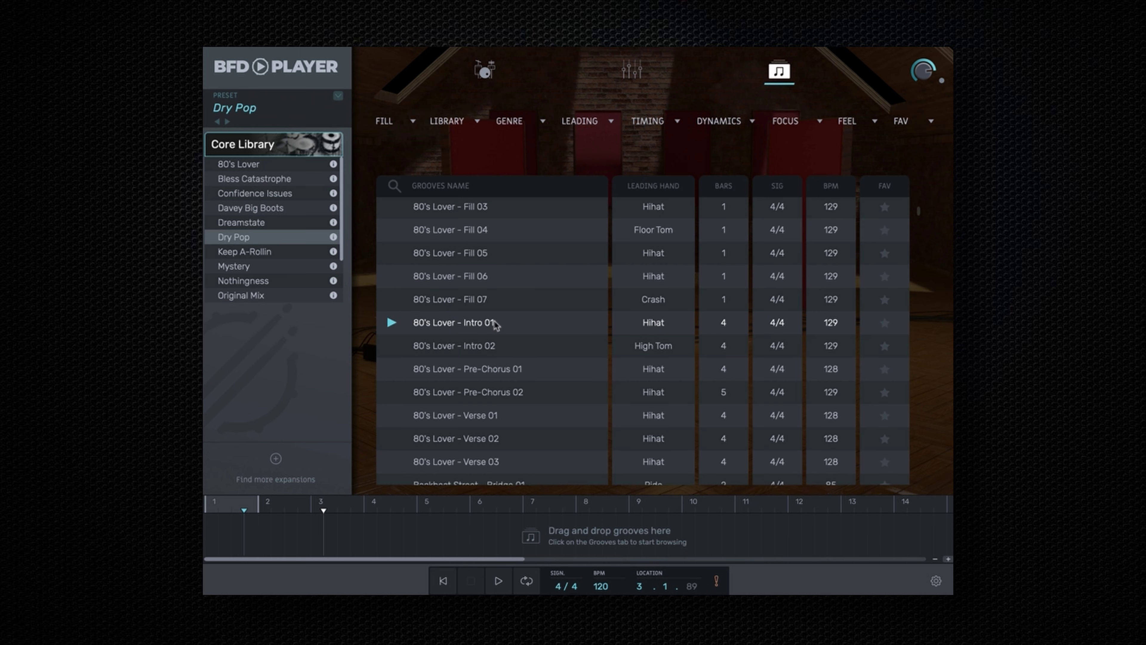
drag(496, 324, 218, 533)
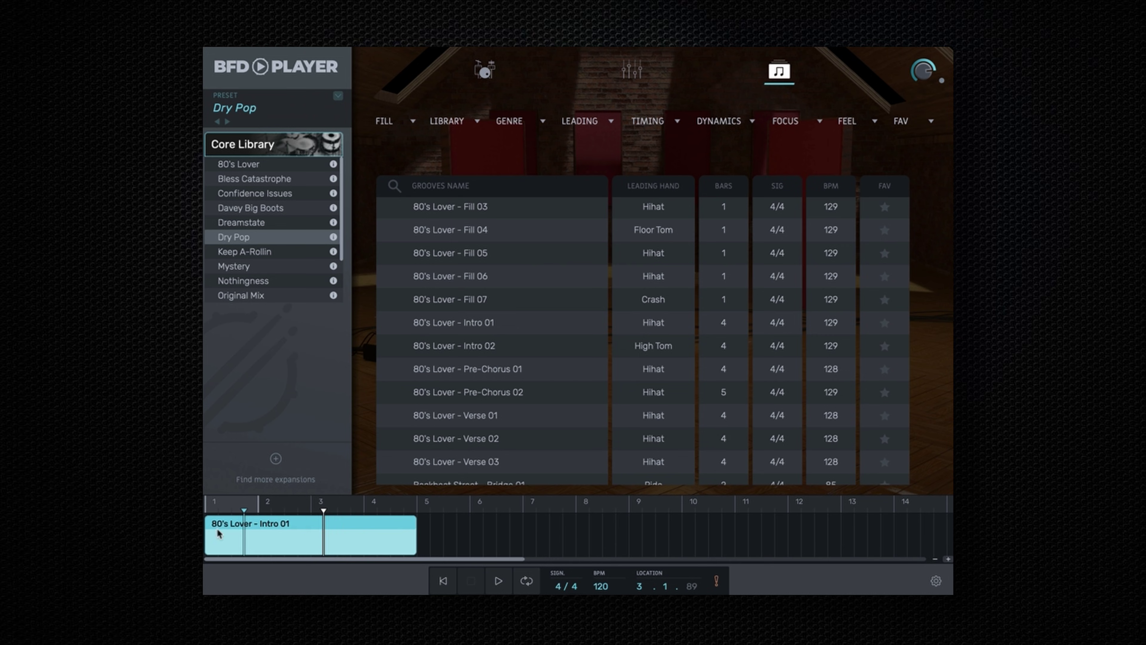
drag(417, 526, 228, 528)
Add the groove 80's Lover - Verse 01 at bar 2 of the timeline and play the arrangement
drag(546, 417, 270, 528)
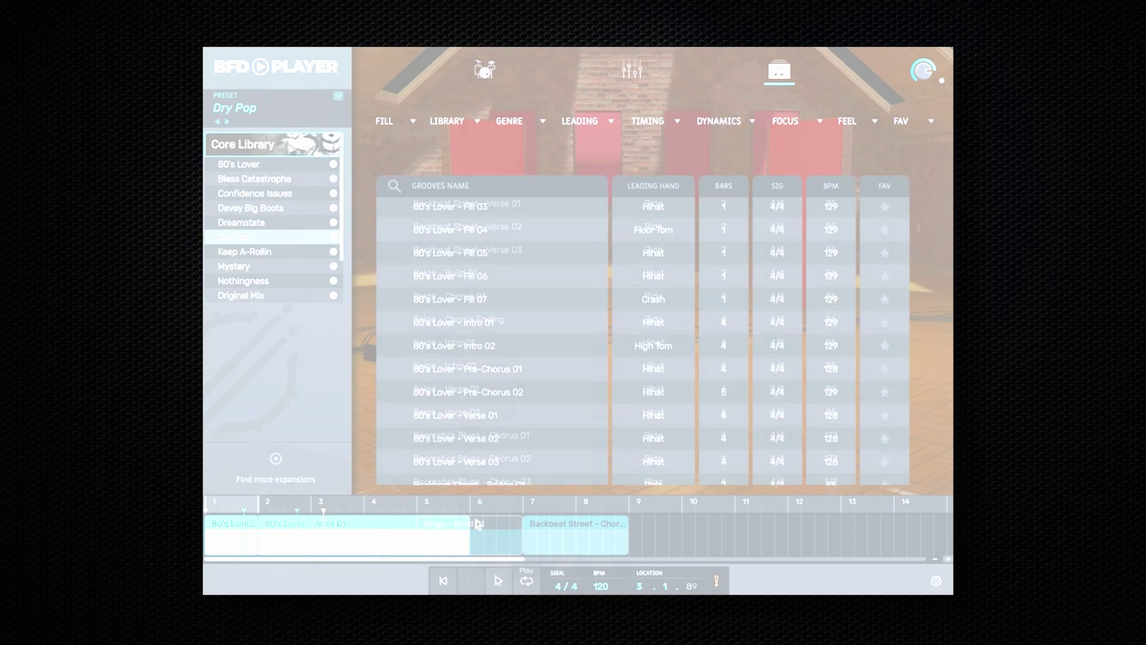
click(498, 581)
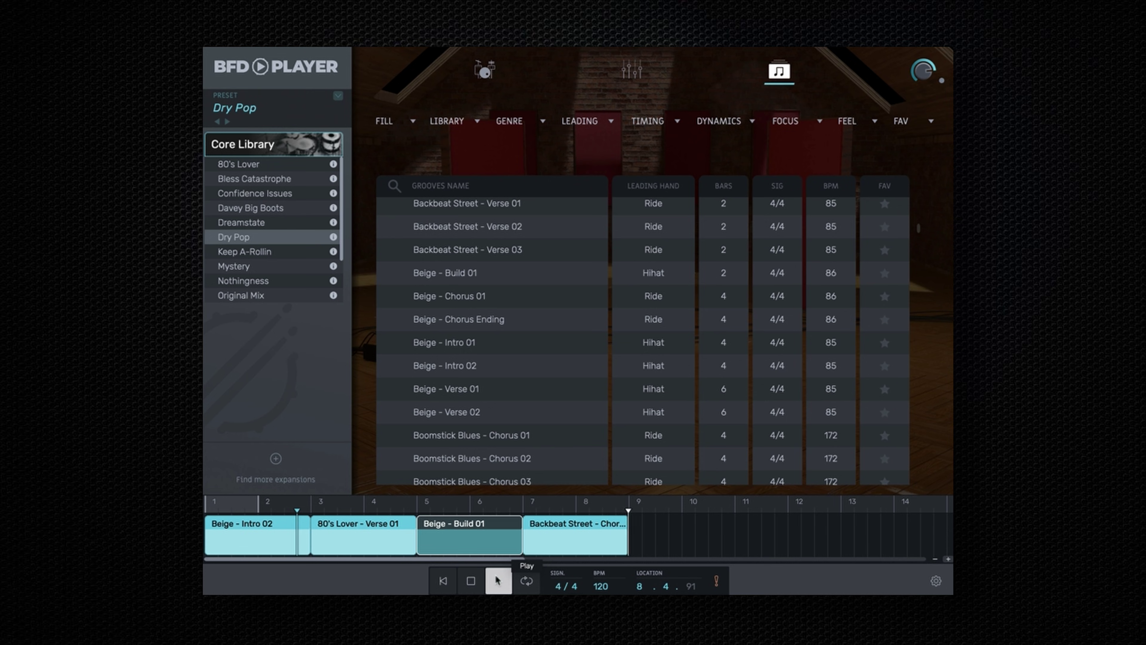
Rename the Beige - Intro 02 clip on the timeline as INTRO
click(288, 526)
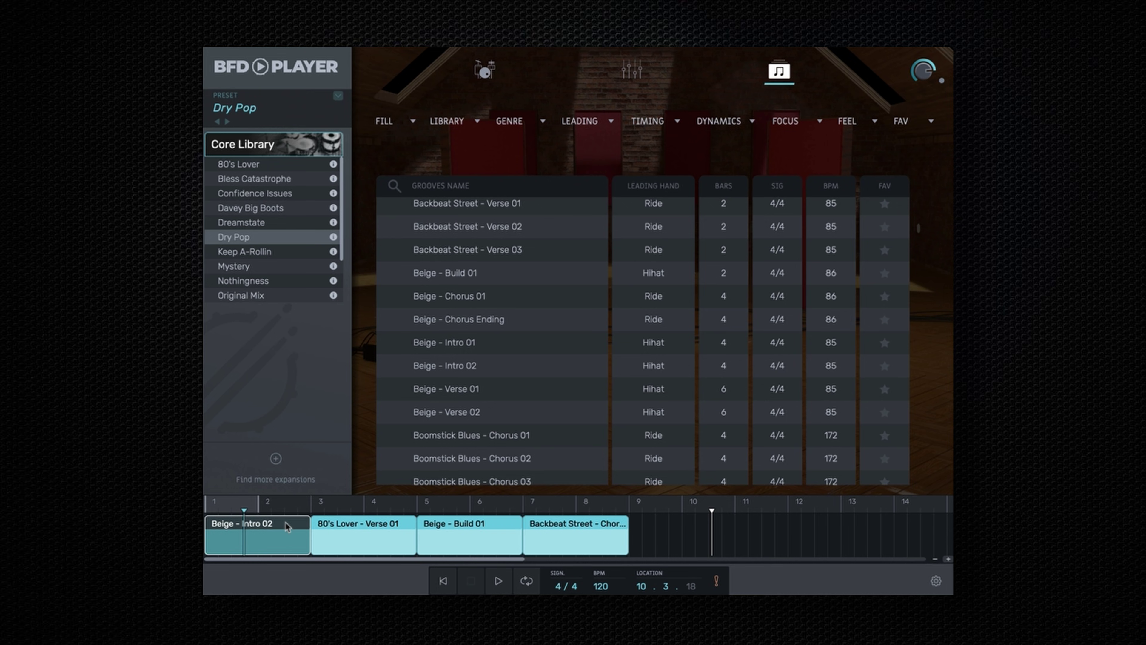
right_click(287, 526)
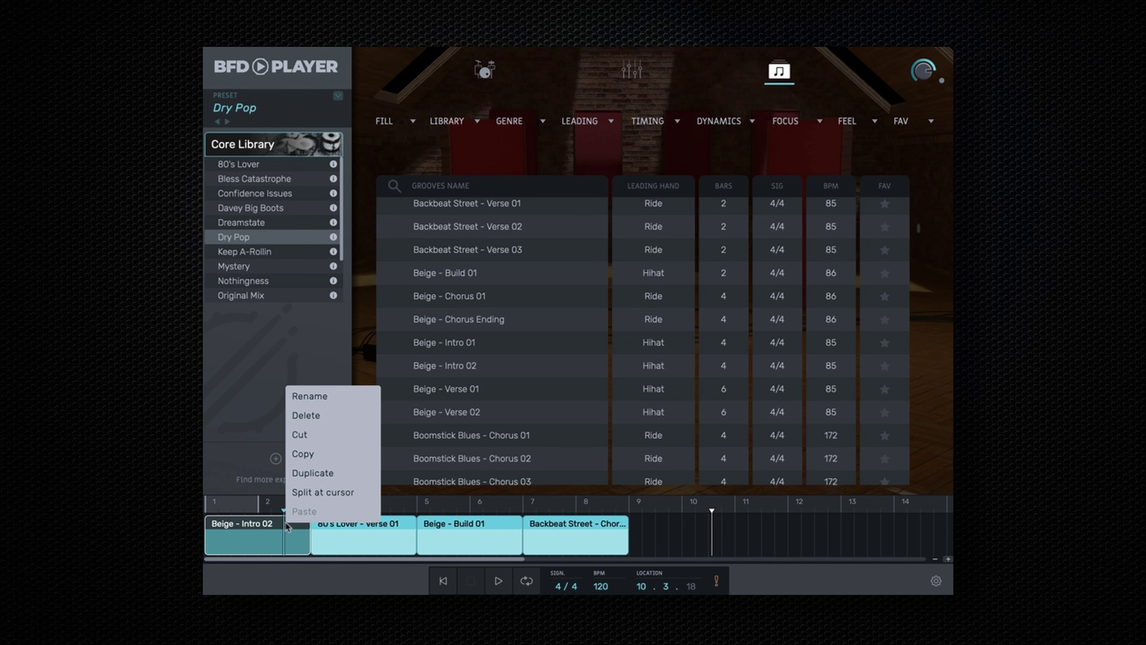
click(320, 396)
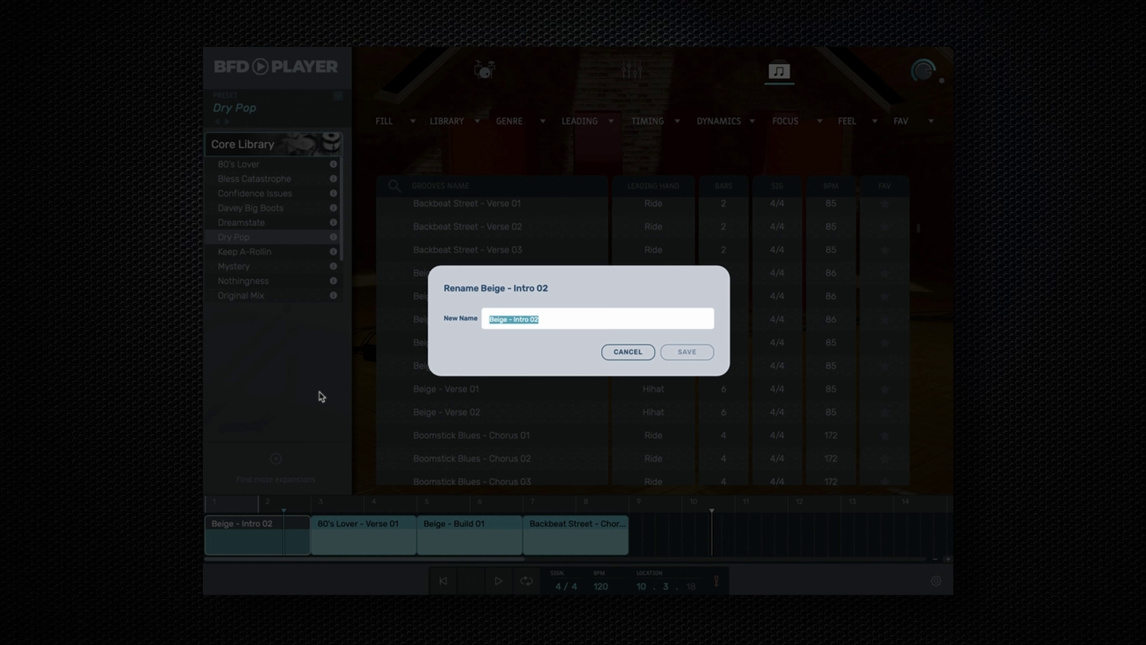
text(INTRO)
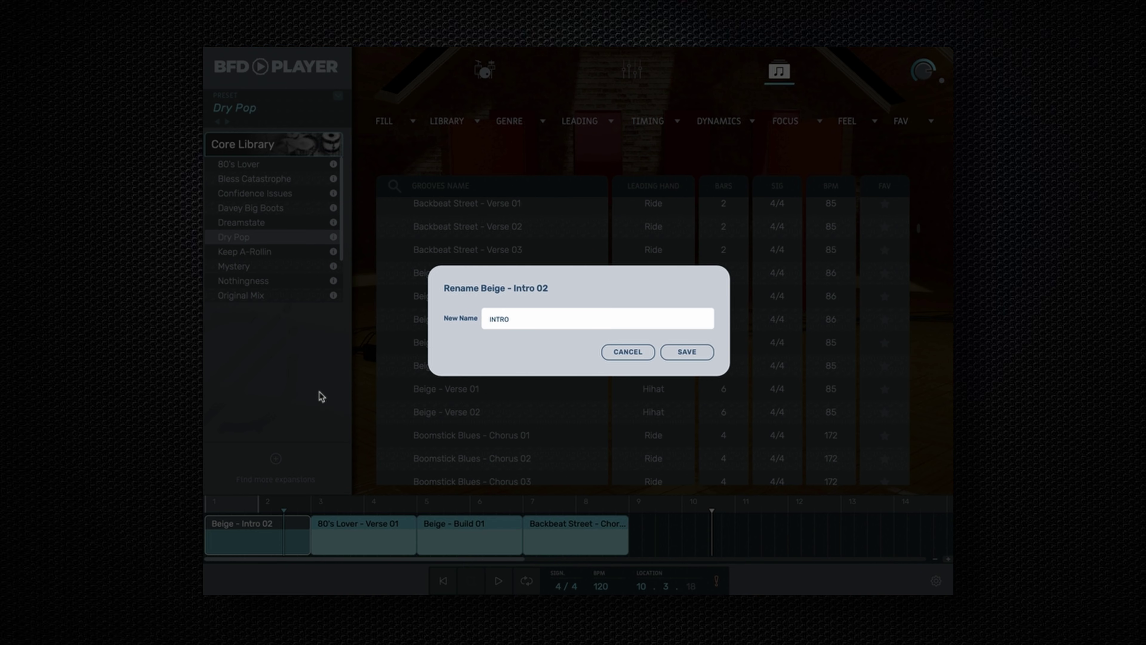
click(709, 352)
Try to delete the INTRO clip from the timeline
right_click(258, 526)
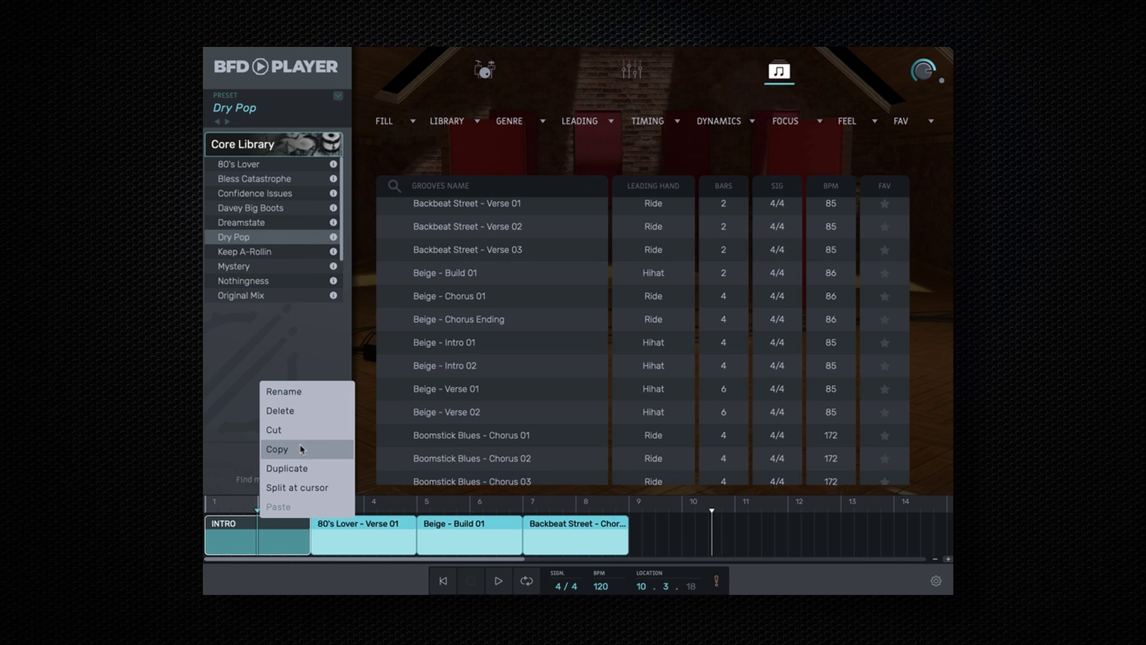
click(296, 413)
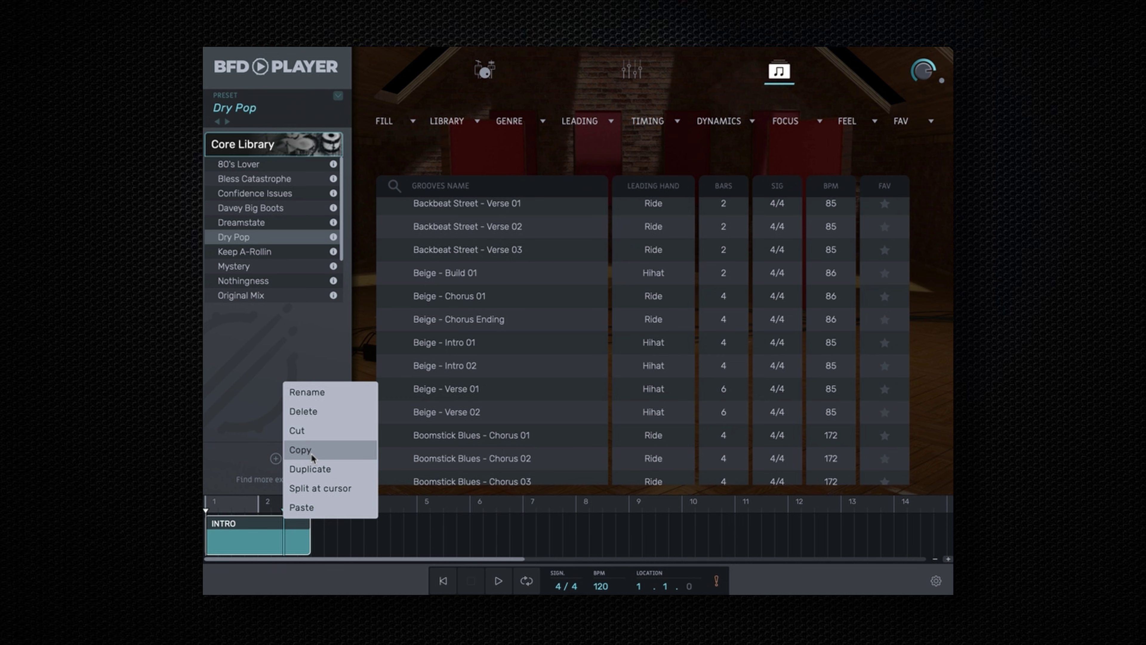
Copy the INTRO clip, paste it into the empty timeline area and position the pasted clip at bar 4
click(300, 449)
right_click(322, 531)
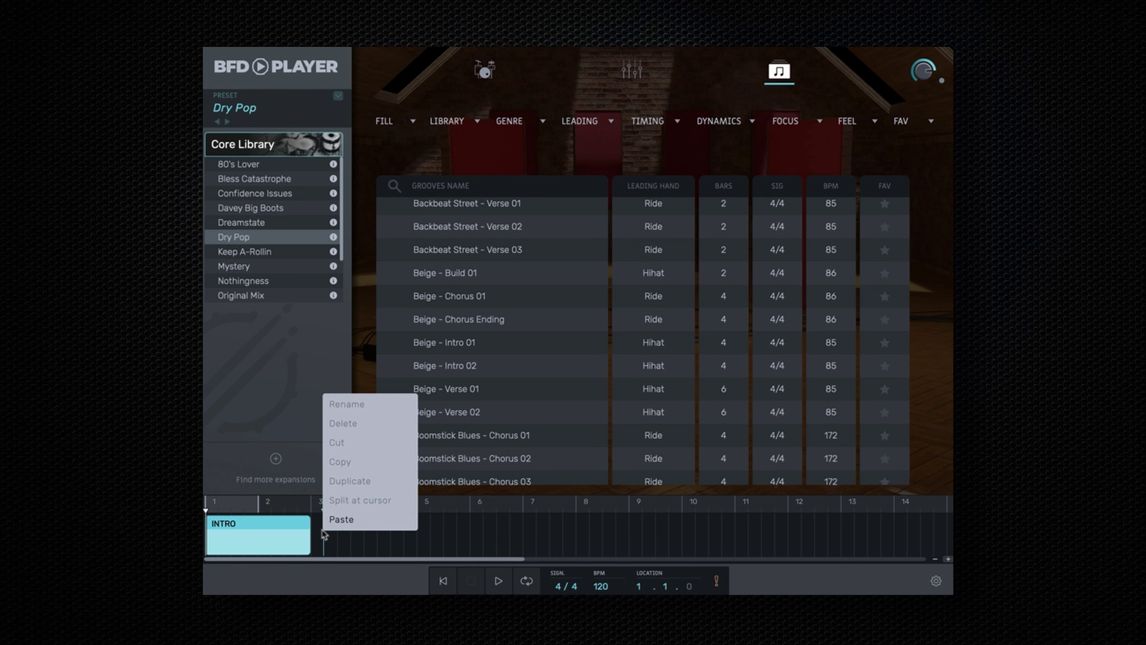
click(341, 519)
drag(371, 530, 416, 525)
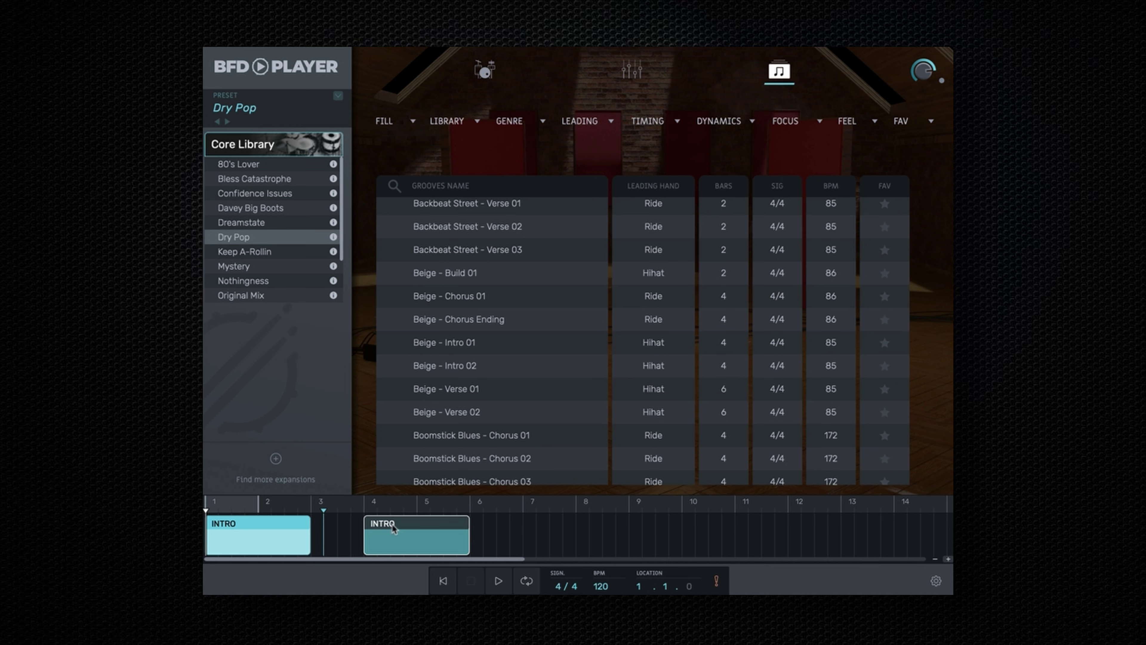
Duplicate the INTRO clip at bar 4 and split the duplicate at the cursor near bar 7
right_click(429, 528)
click(459, 468)
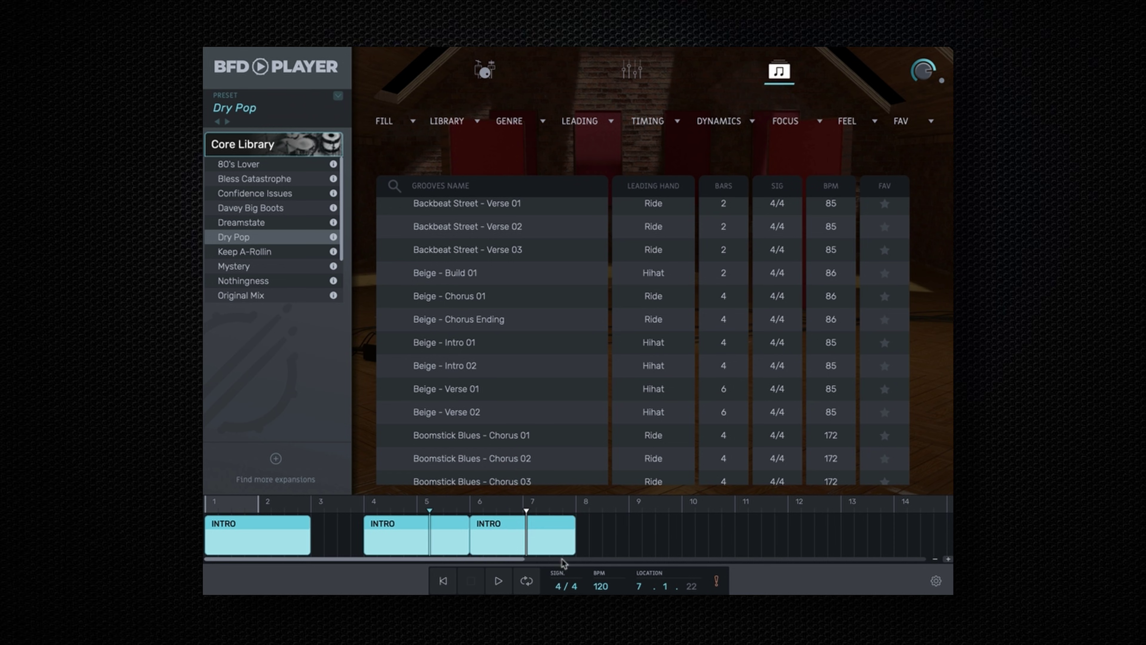
click(522, 519)
right_click(524, 520)
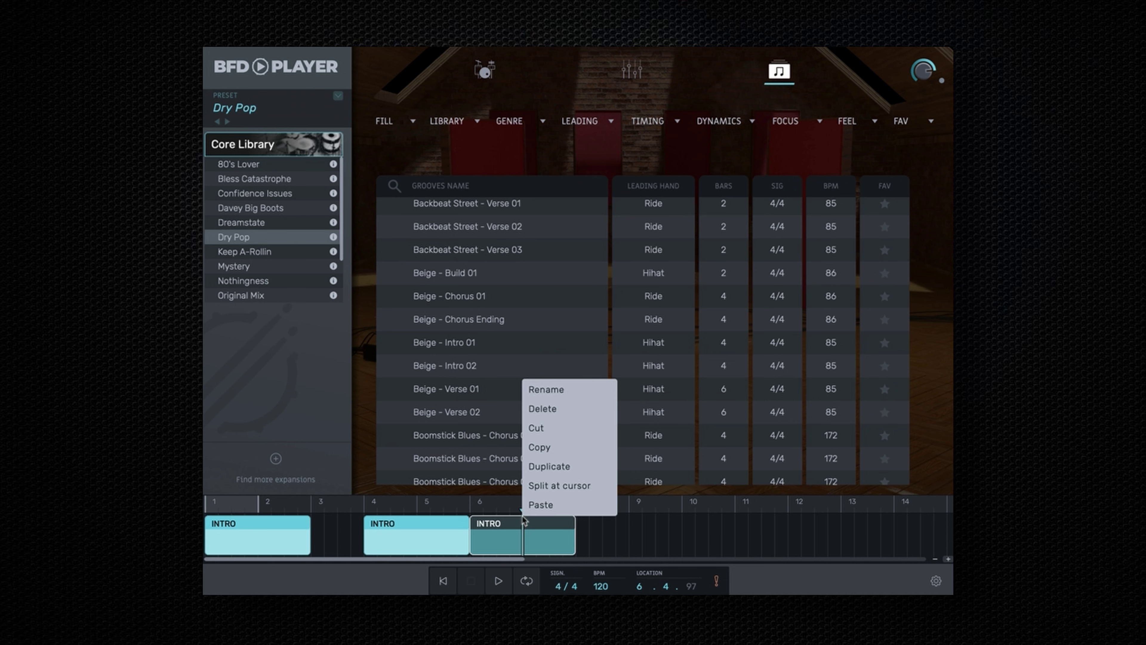
click(560, 486)
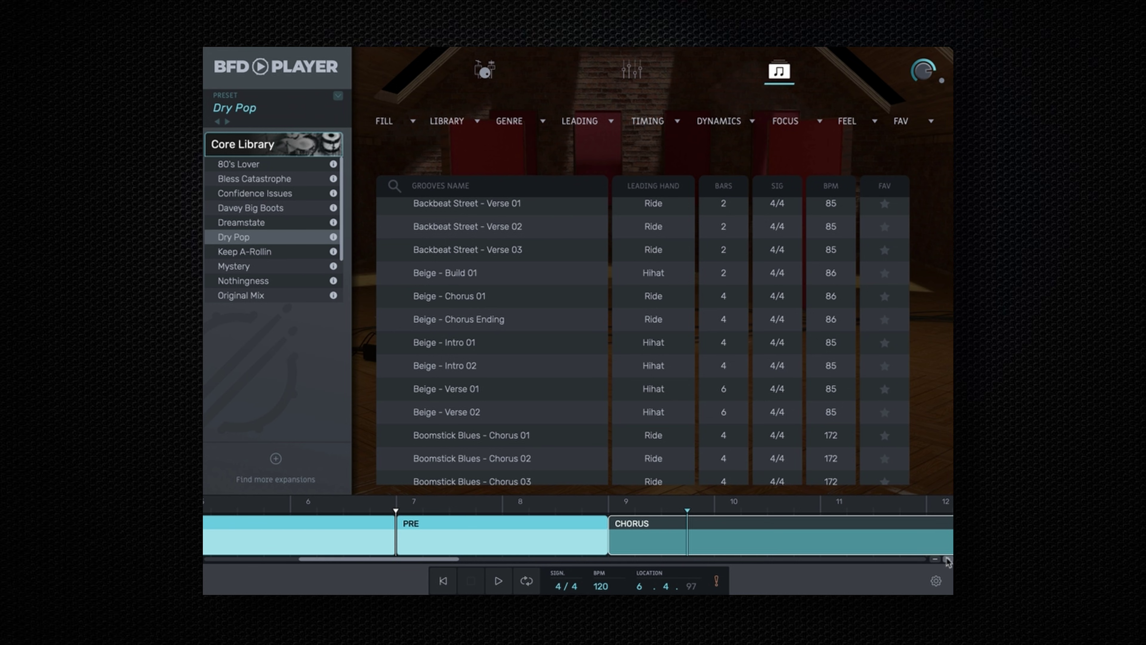
Zoom in on the PRE and CHORUS clips, then zoom back out to the whole arrangement
click(947, 559)
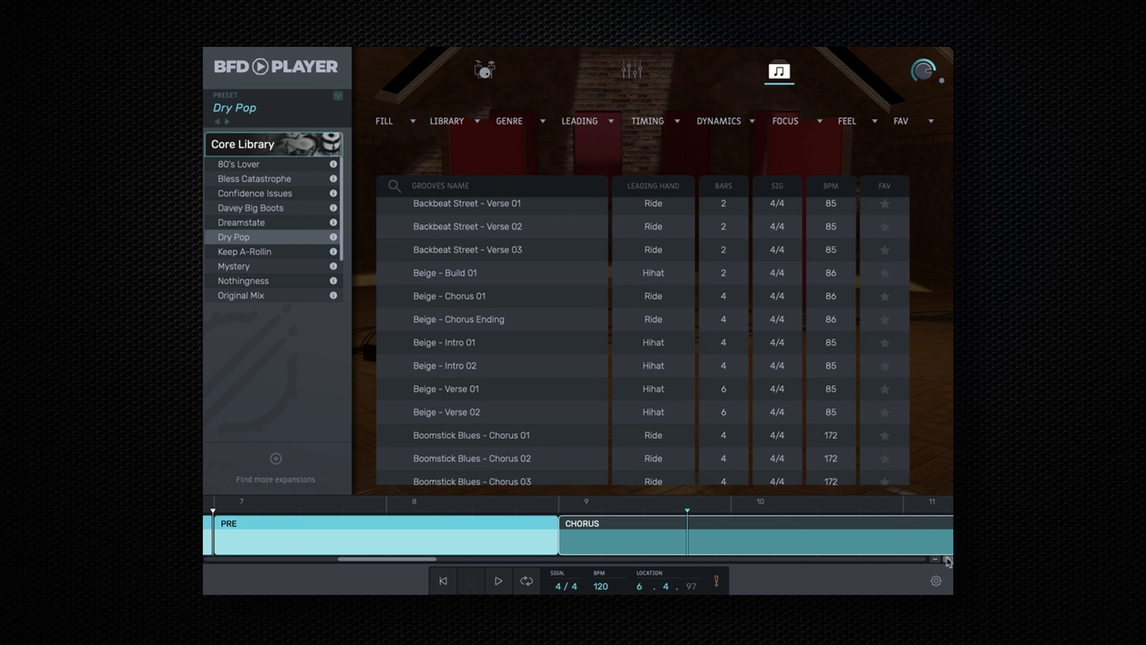
click(937, 559)
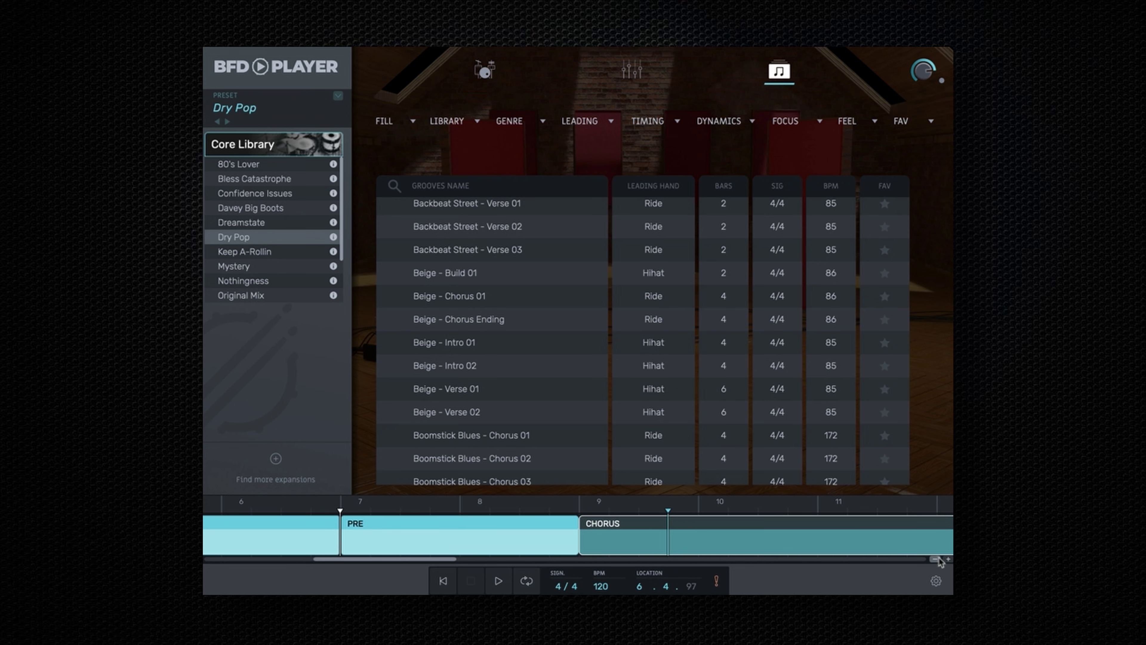
click(937, 559)
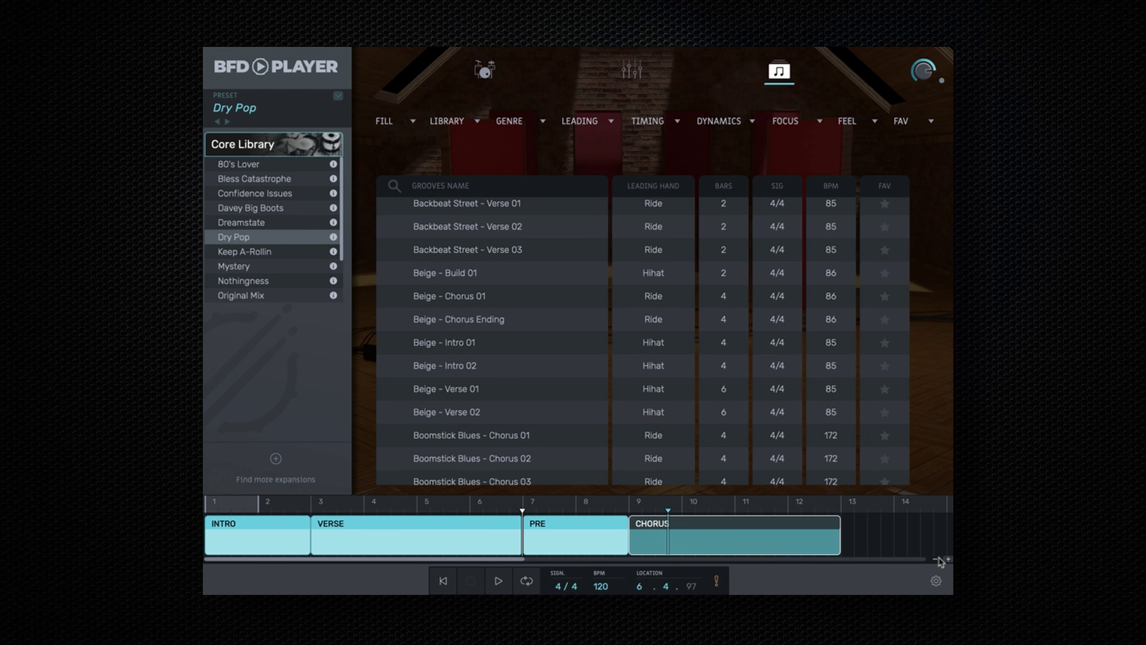
Return the playhead to the start, play the arrangement and halt all sound with Panic
click(444, 581)
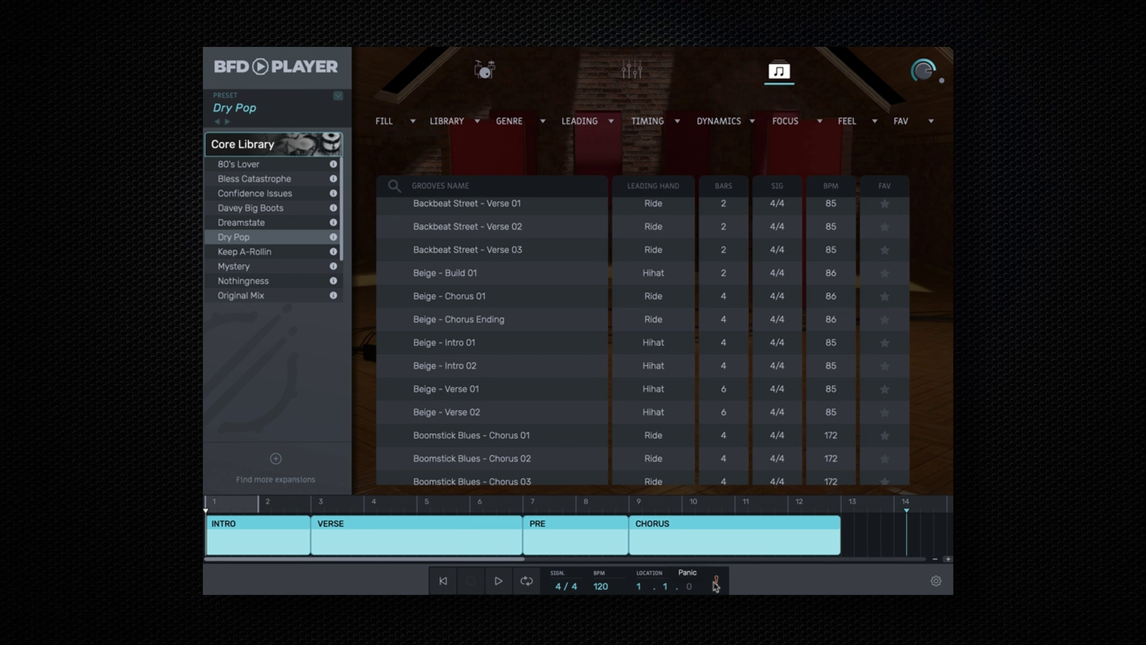
click(496, 582)
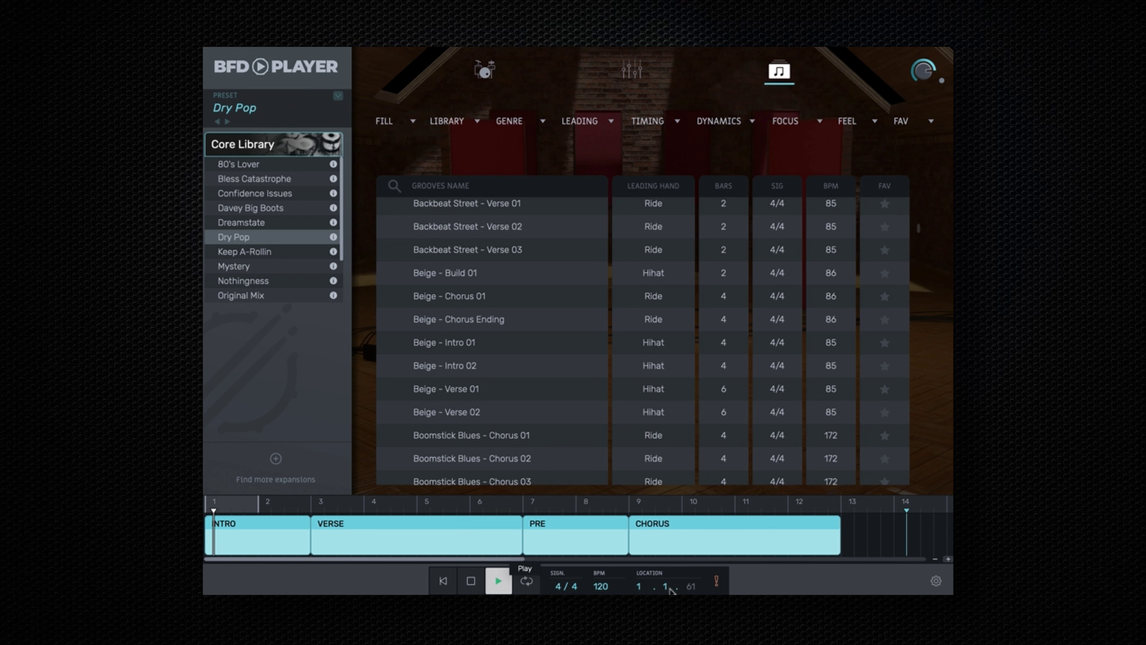
click(715, 582)
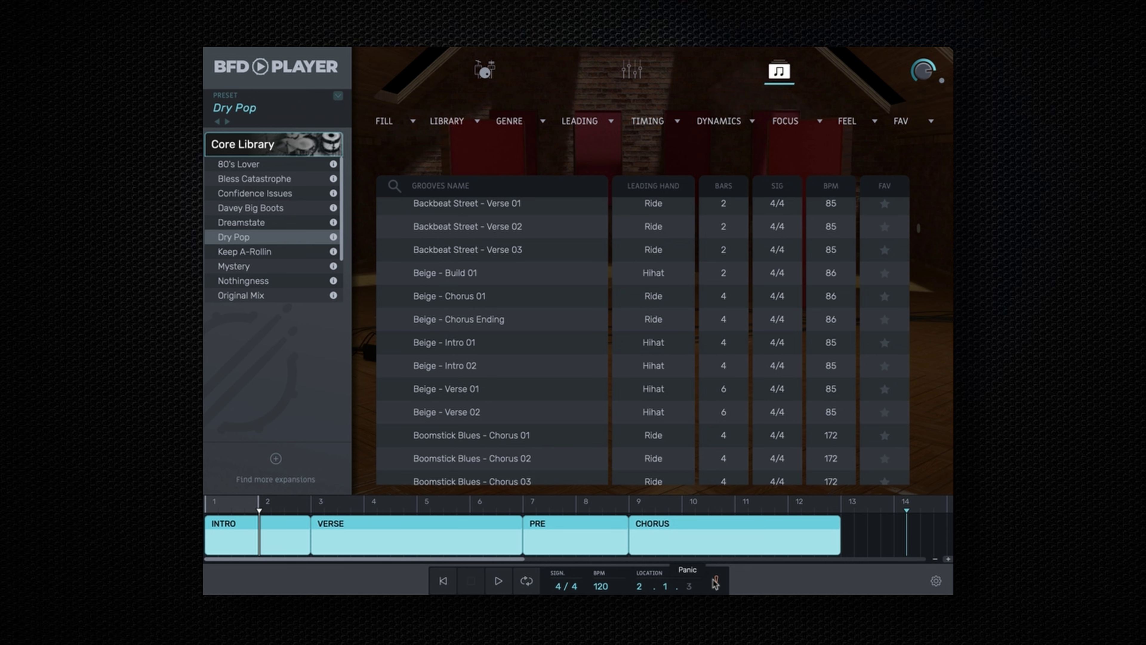
Load the Confidence Issues preset and start playback with the Timeline Grooves MIDI clip
click(255, 193)
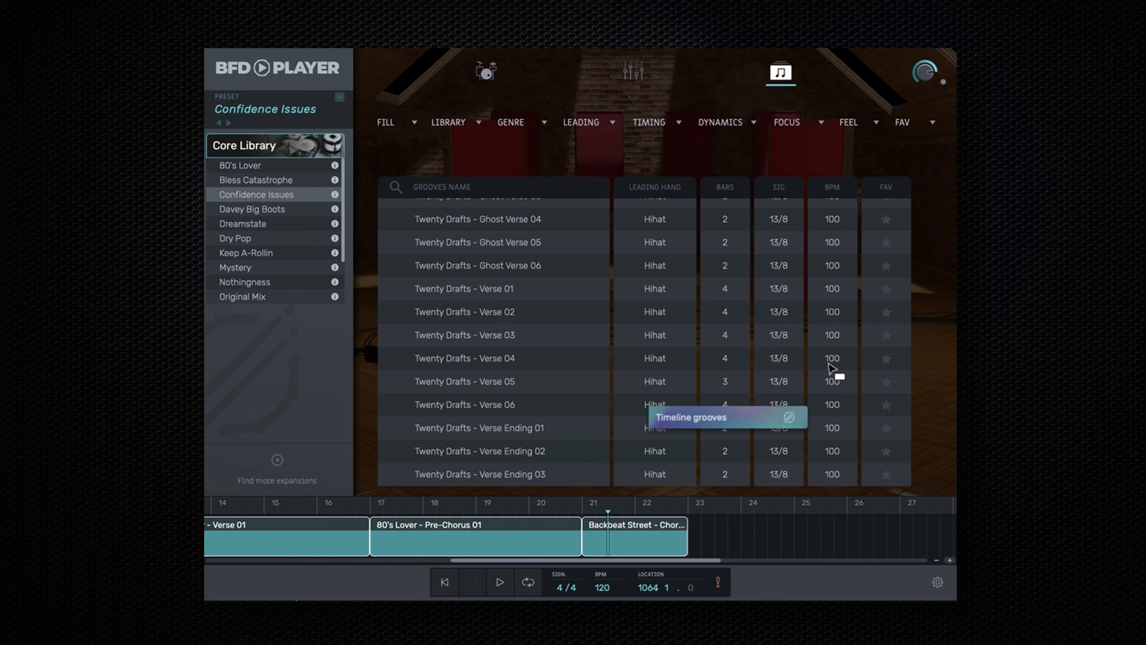
key(space)
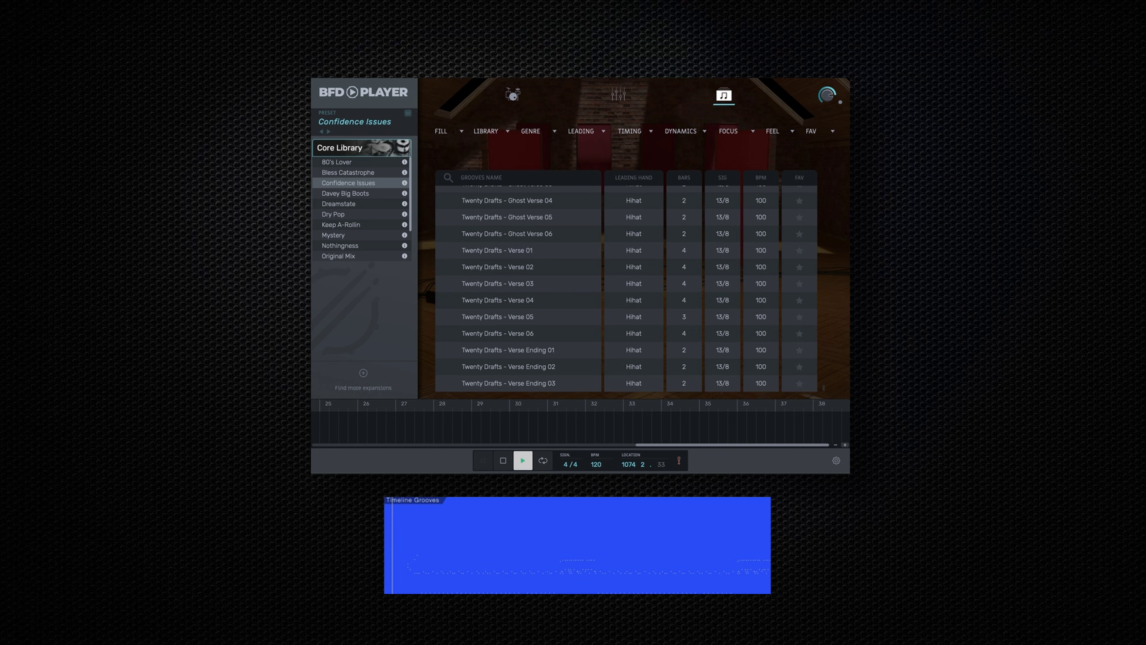